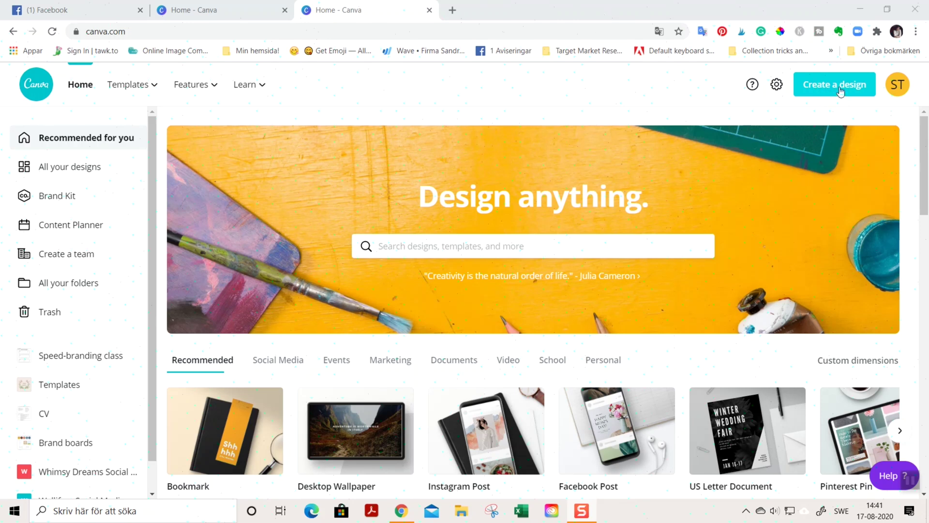
Step: Open the Create a design menu to see the custom size, Bookmark and other formats
left_click(840, 90)
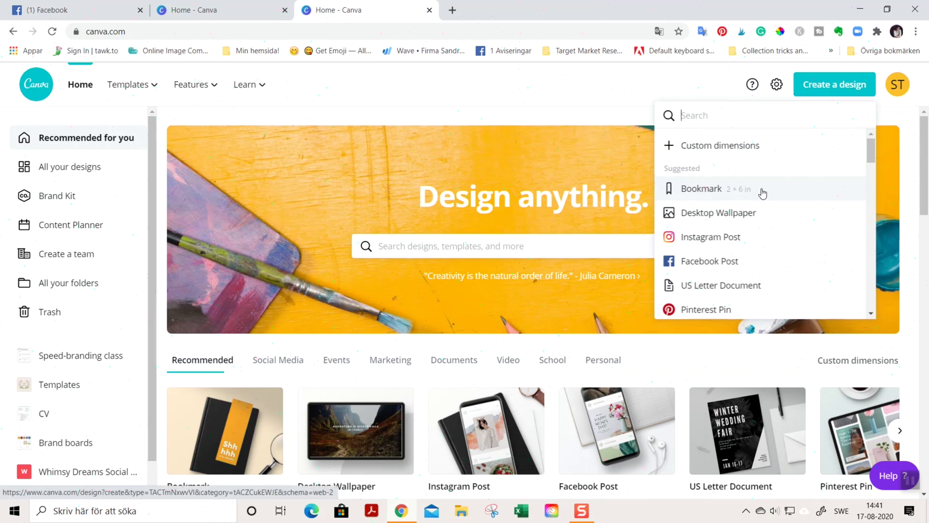
Step: Choose the Bookmark format to open a blank 2 × 6 in design in the editor
left_click(762, 193)
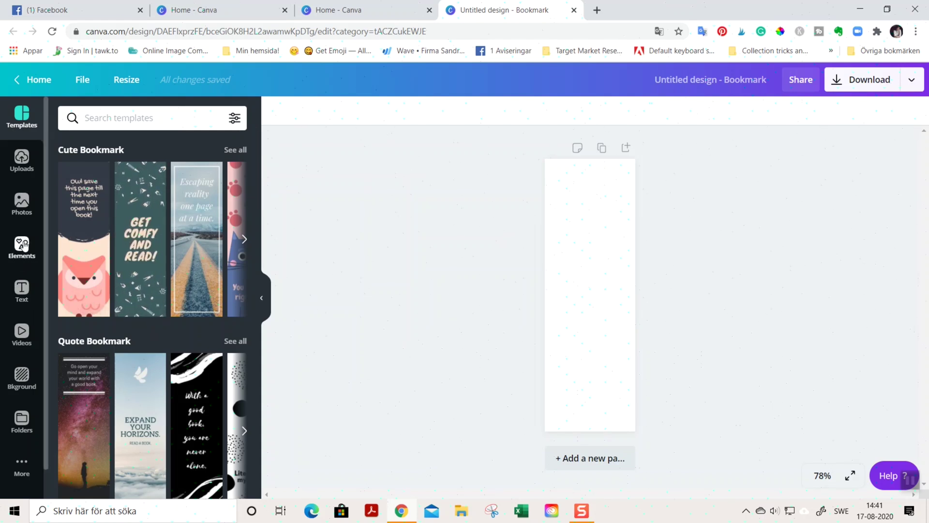
Step: Add the first sky-and-grass grid from the Grids section of Elements
left_click(23, 246)
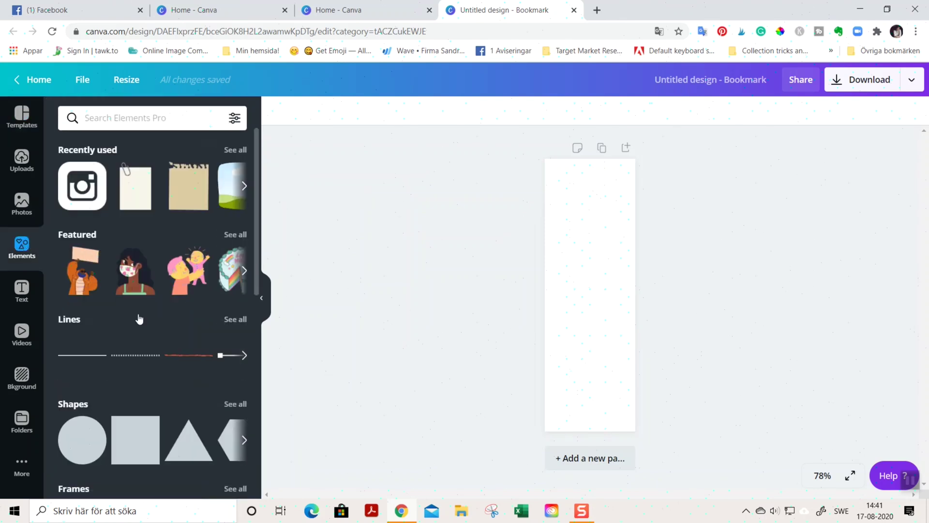
scroll(138, 319, "down", 4)
scroll(138, 319, "down", 3)
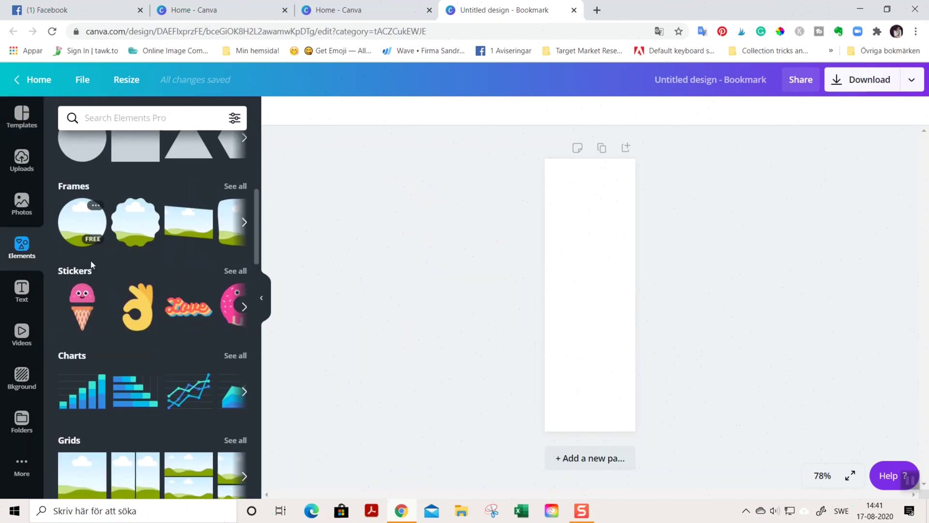
scroll(114, 277, "down", 3)
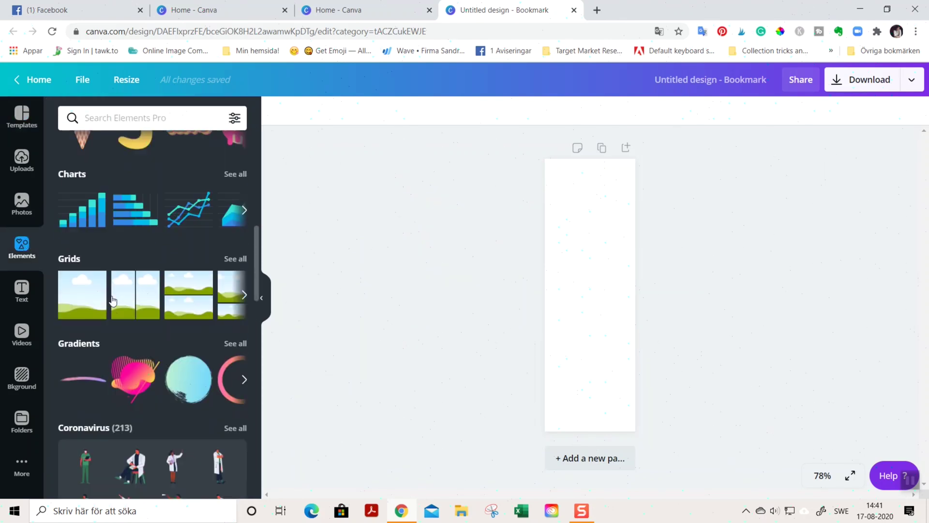
left_click(83, 301)
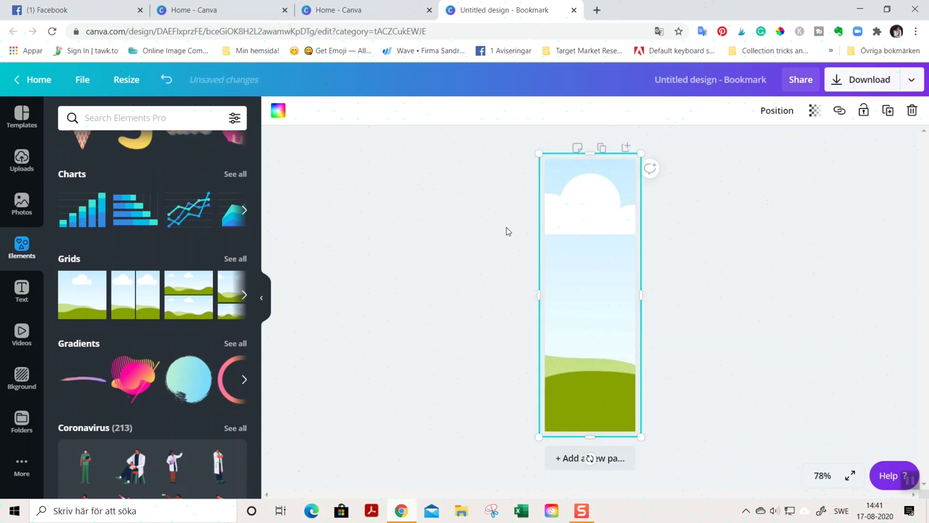
Step: Shrink the grid to a narrow tall frame with even margins, and add a second grid
left_click_drag(537, 153, 575, 226)
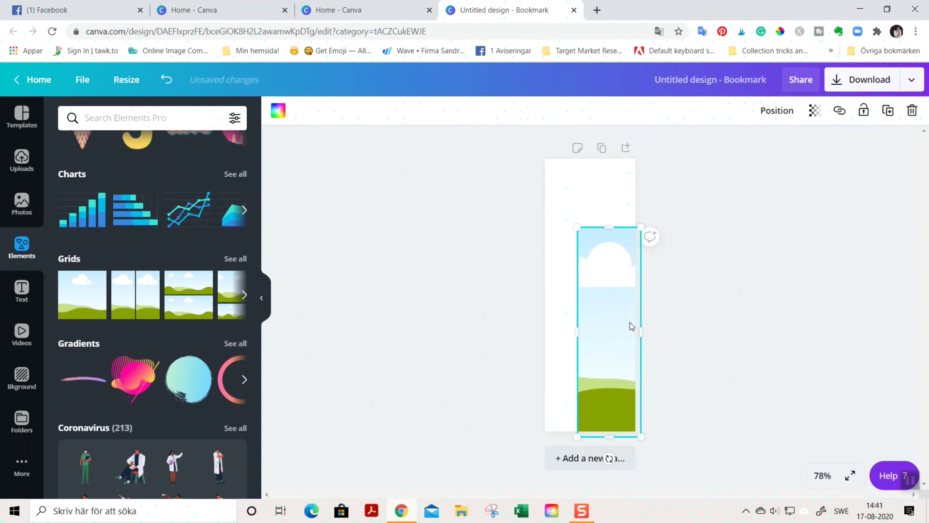
left_click_drag(621, 332, 602, 273)
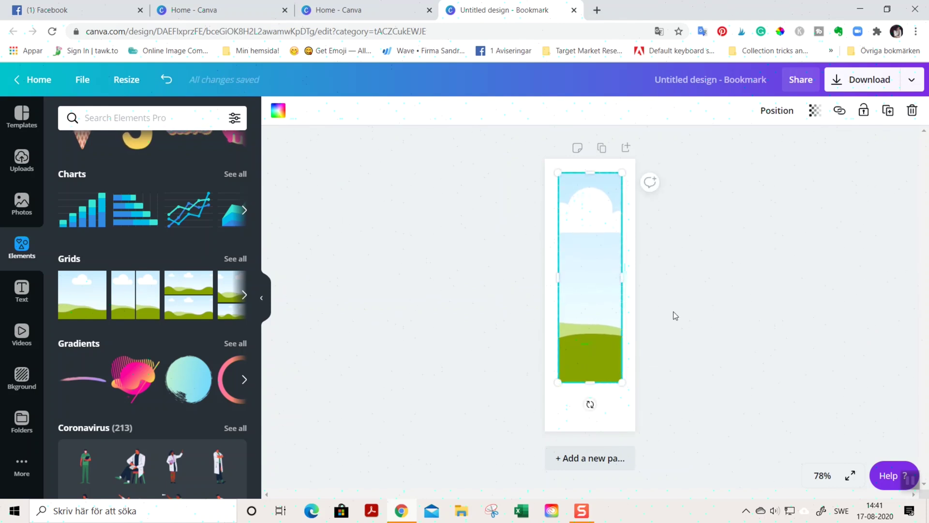
left_click(489, 298)
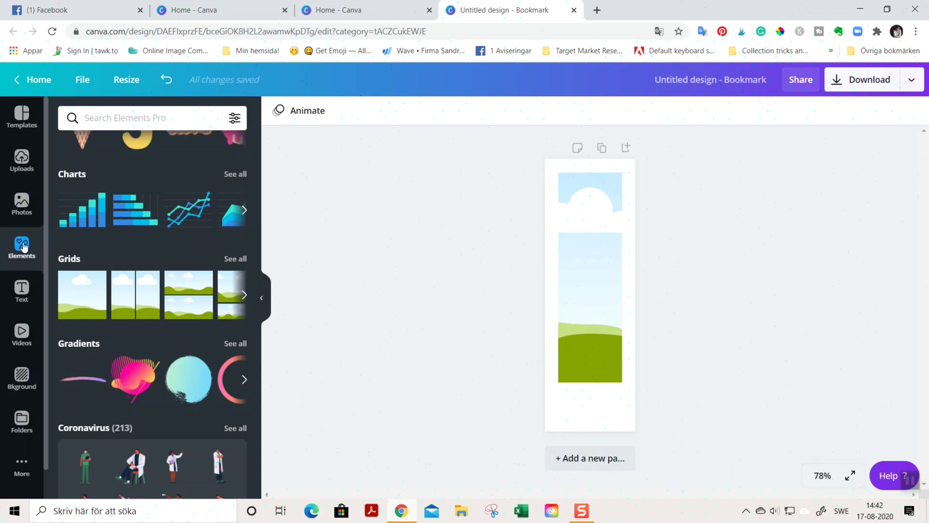
left_click(81, 300)
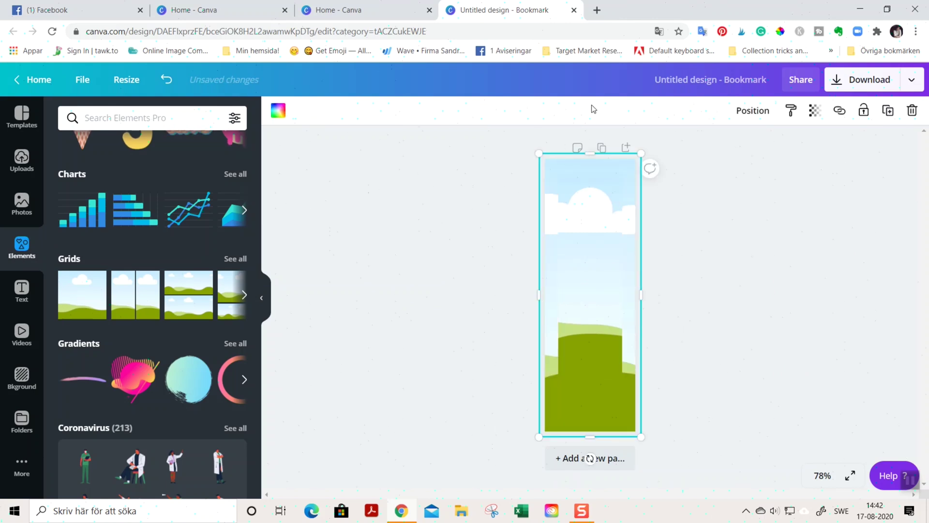
Step: Shrink the second grid to a small box below the tall frame, then shift both frames up slightly
left_click_drag(640, 154, 615, 424)
left_click_drag(558, 404, 596, 411)
left_click(597, 311)
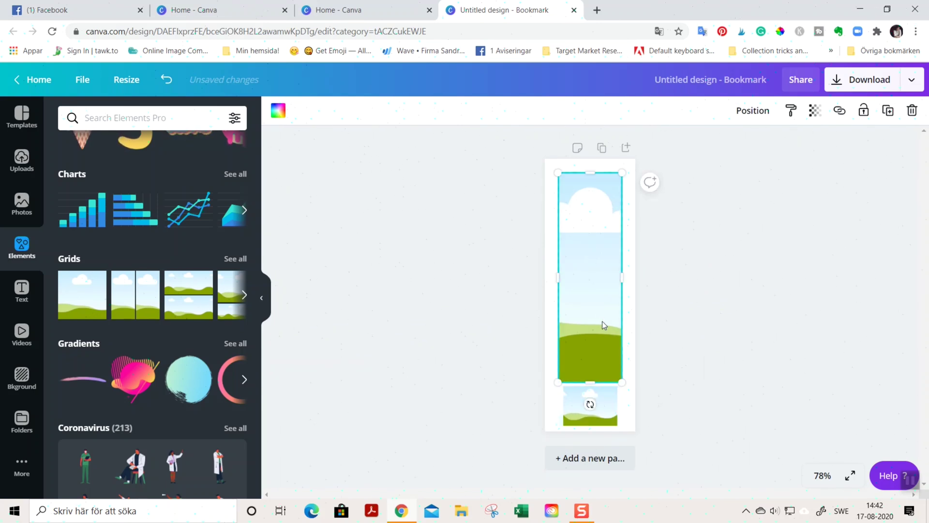
left_click(611, 422, "shift")
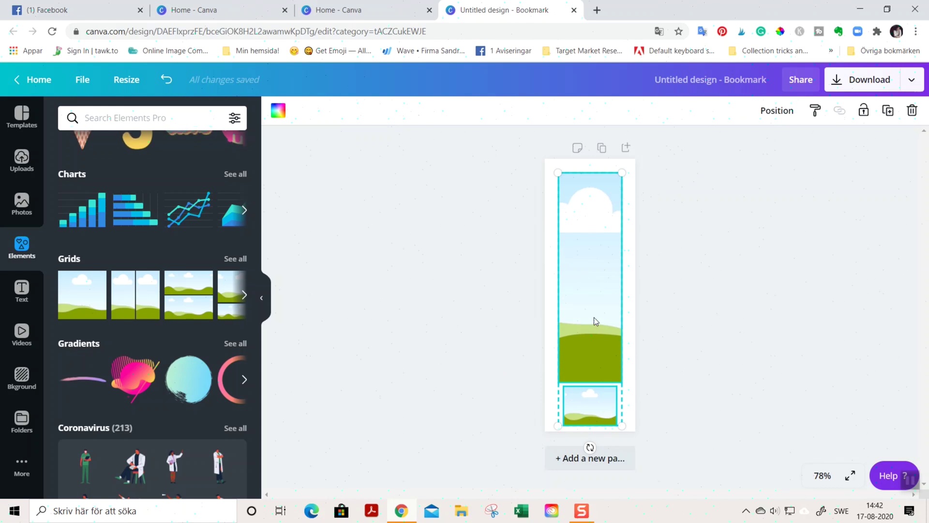
left_click_drag(593, 318, 594, 312)
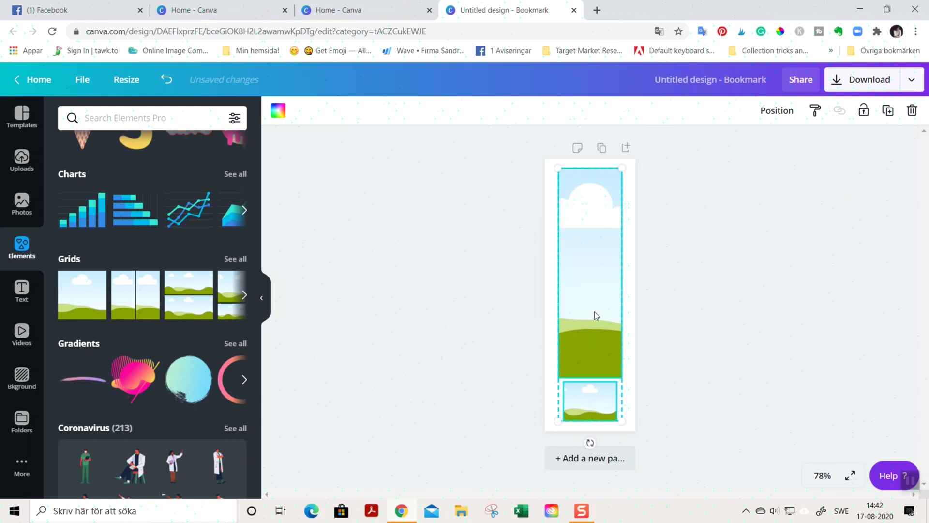
left_click(785, 335)
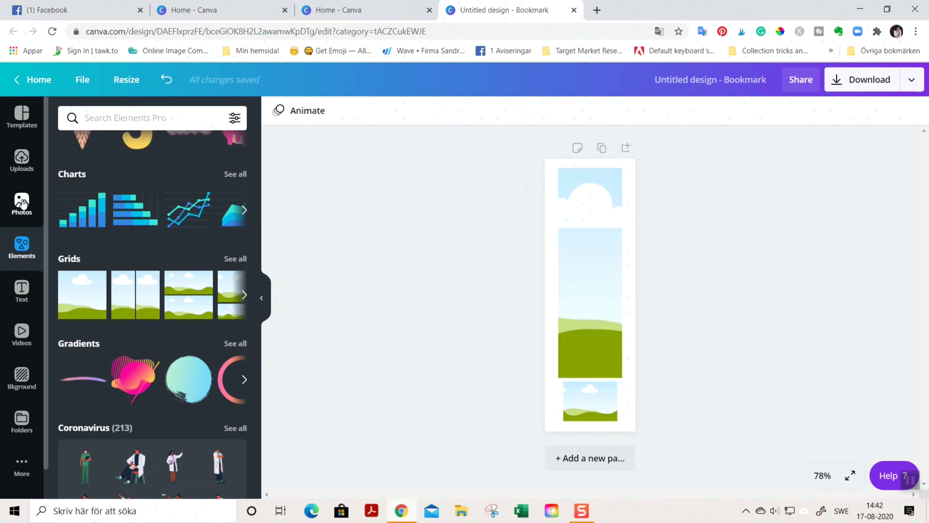
left_click(33, 171)
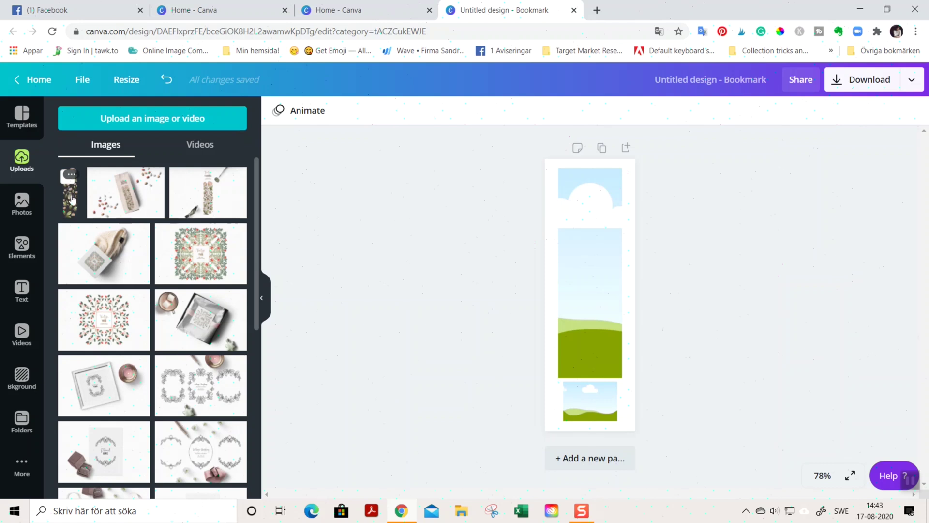
Step: Place the uploaded floral illustration in the tall frame and widen it to 1.5 in
left_click_drag(71, 198, 577, 243)
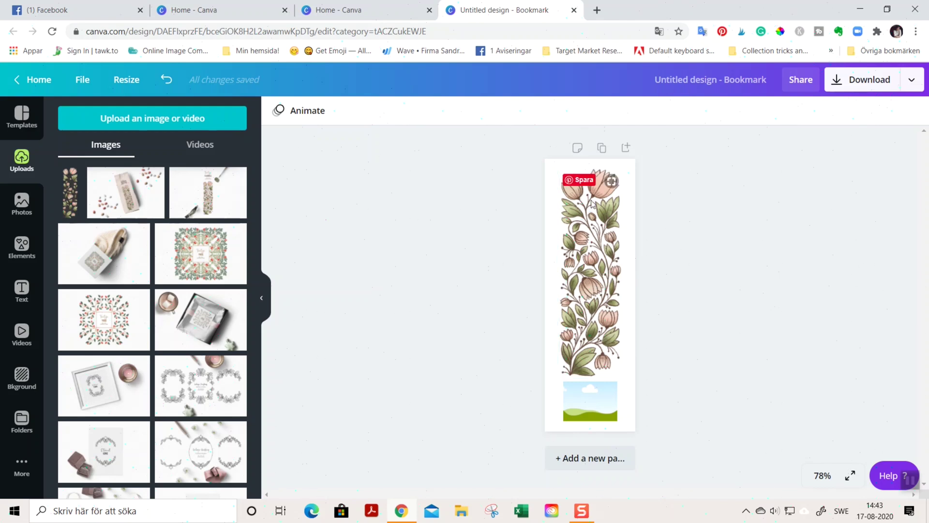
left_click(597, 334)
left_click_drag(622, 274, 579, 297)
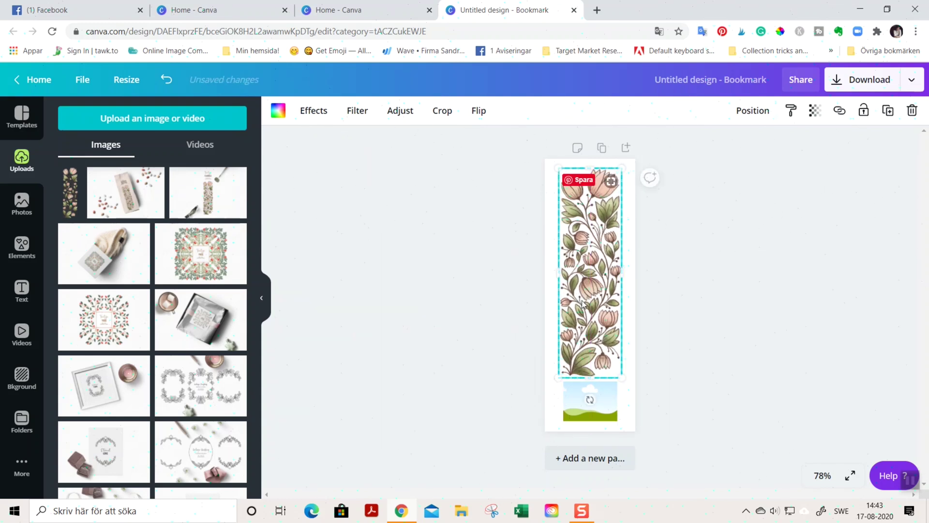
left_click(785, 389)
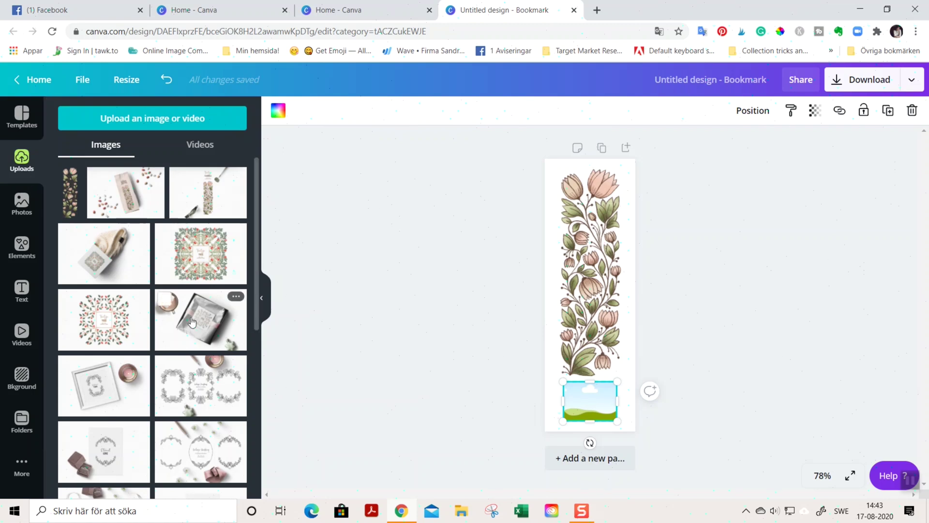
scroll(189, 326, "down", 10)
Step: Put the uploaded wallifyer logo into the small bottom frame
scroll(188, 327, "down", 3)
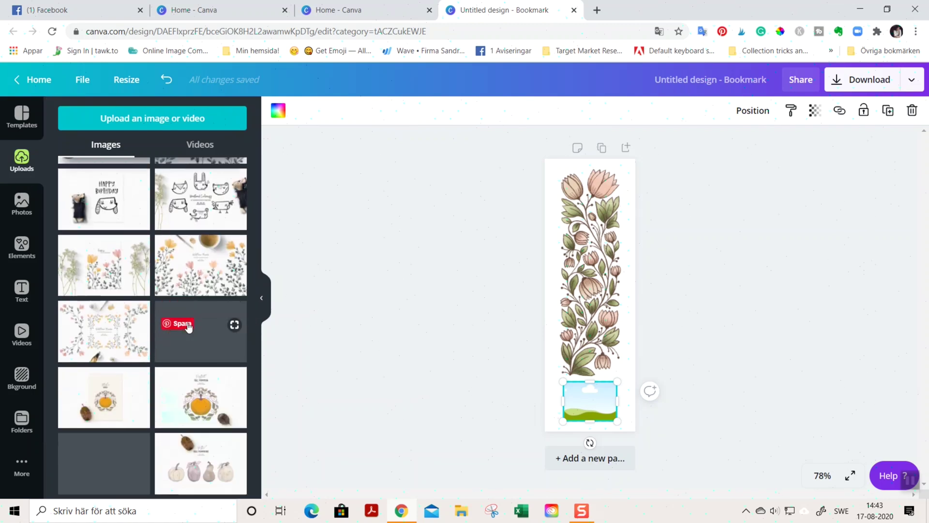
scroll(145, 348, "down", 5)
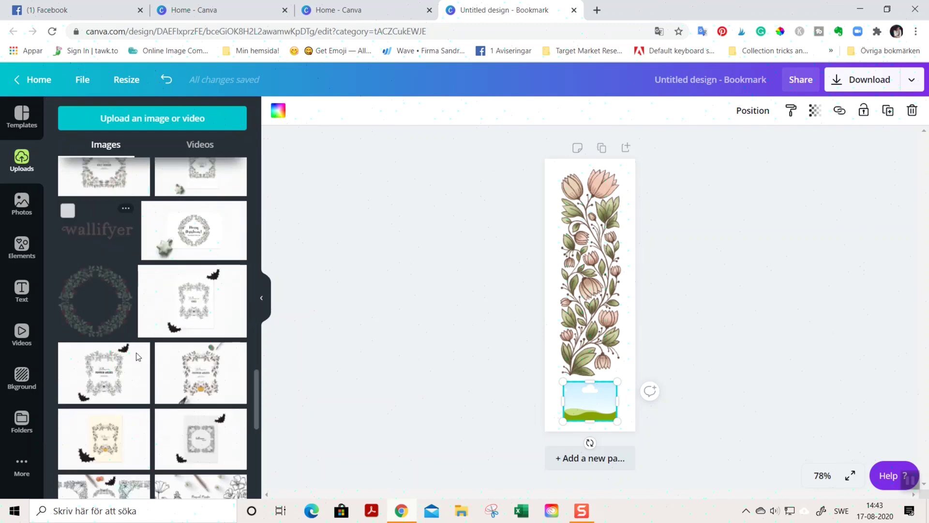
scroll(151, 352, "up", 3)
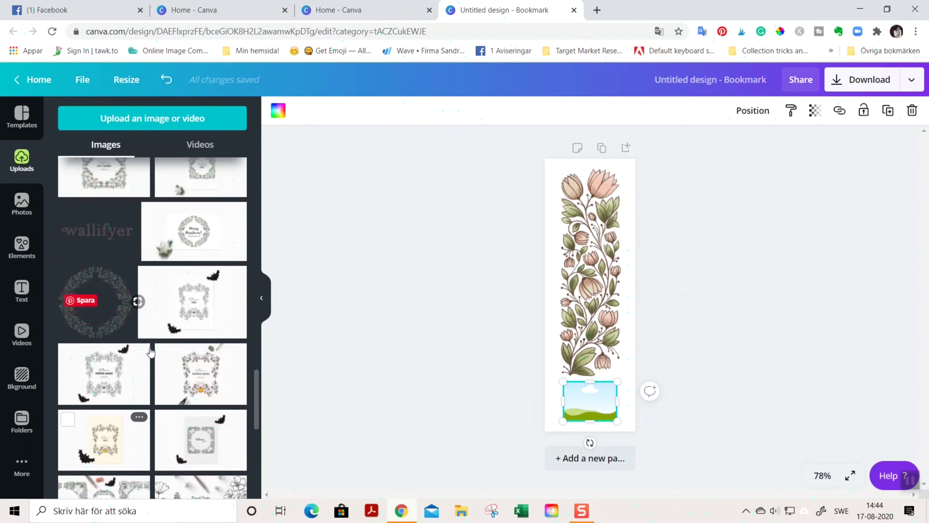
left_click(97, 228)
left_click_drag(80, 228, 576, 402)
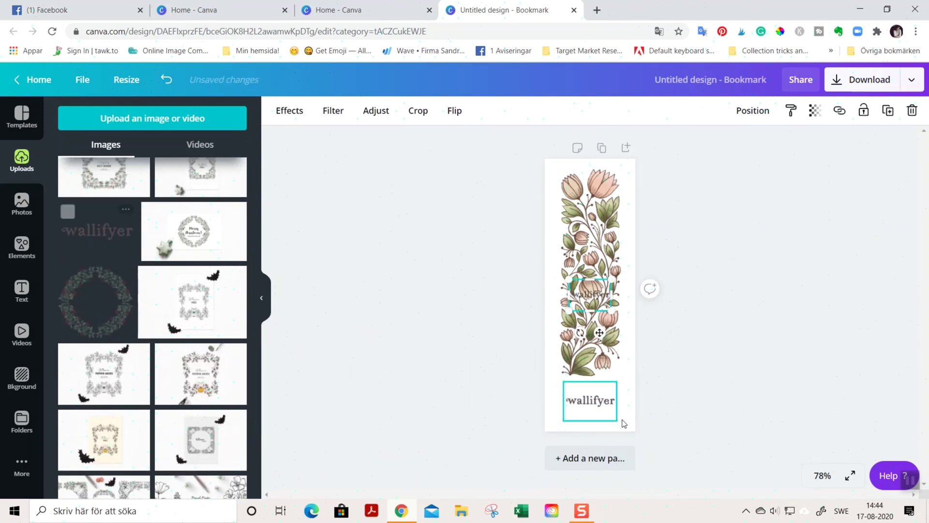
left_click(593, 406)
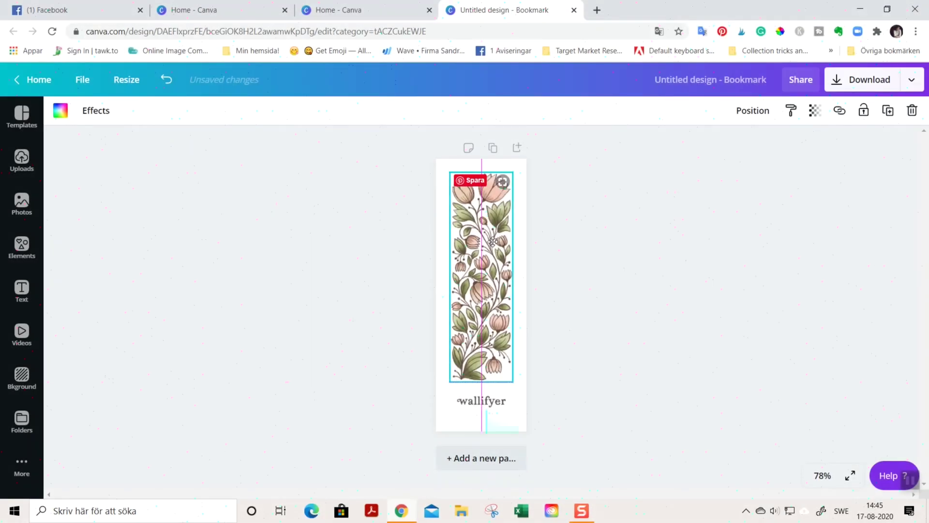
left_click(482, 401)
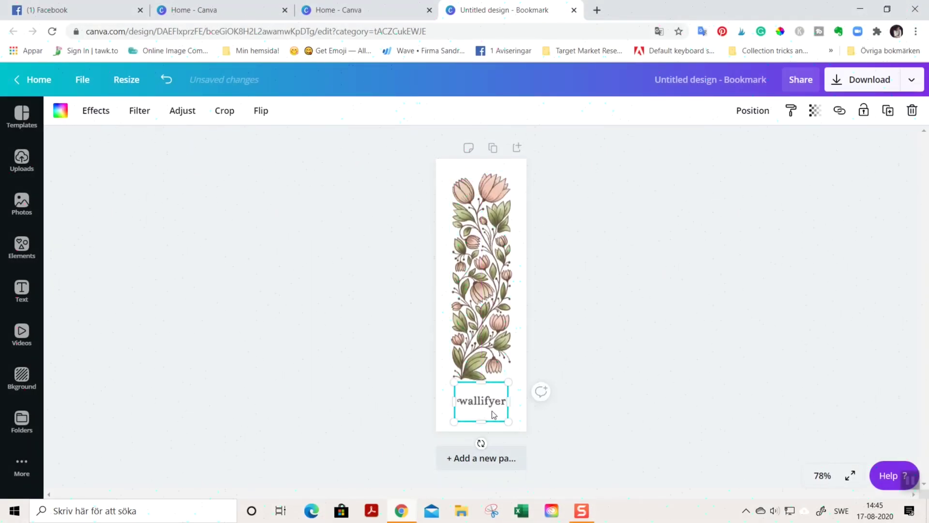
left_click(777, 387)
left_click(503, 412)
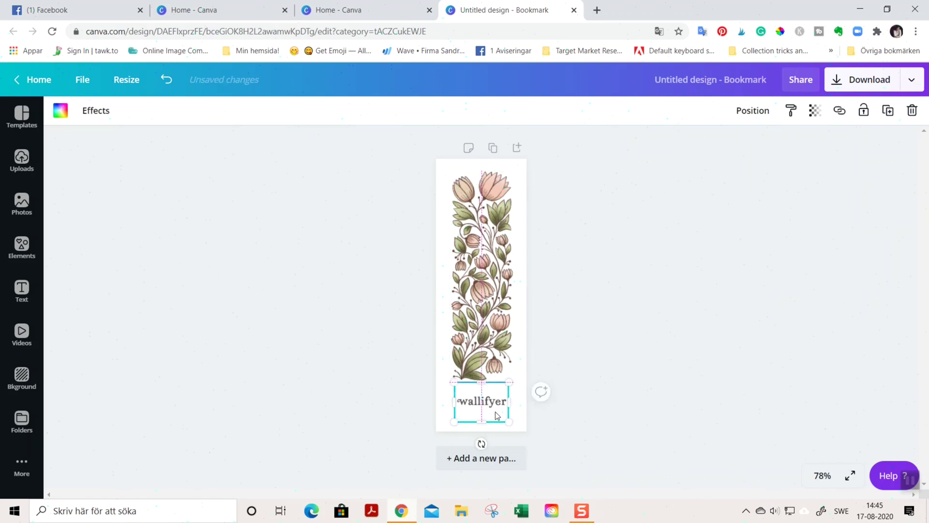
Step: Resize the flower illustration to about 1.4 × 5.5 in
left_click(480, 401)
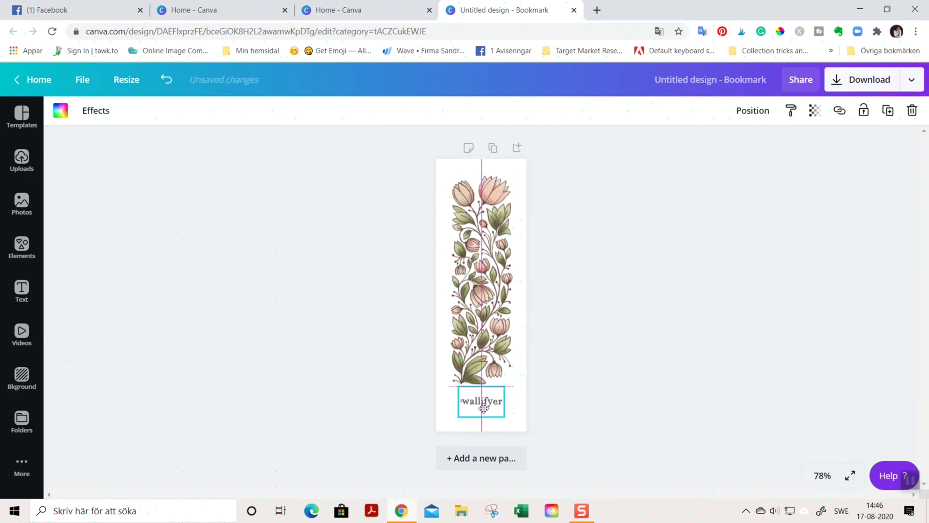
left_click(483, 405)
left_click_drag(521, 162, 498, 196)
left_click(833, 114)
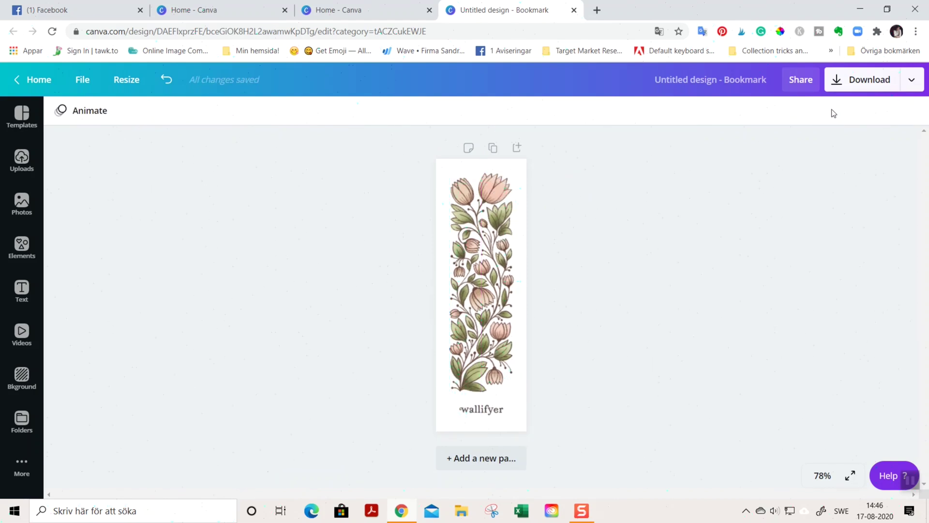
left_click(865, 85)
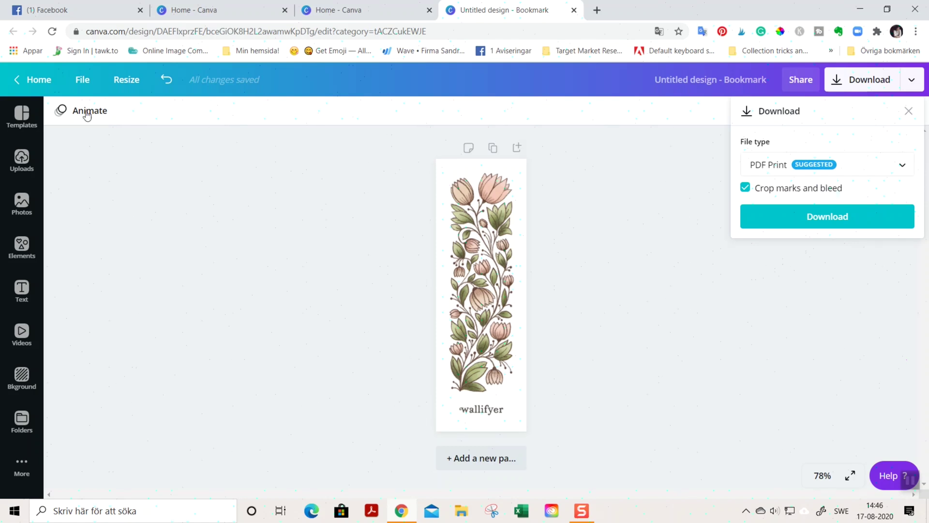
Step: Turn on Show print bleed from the File menu and check the bookmark's edges
left_click(85, 83)
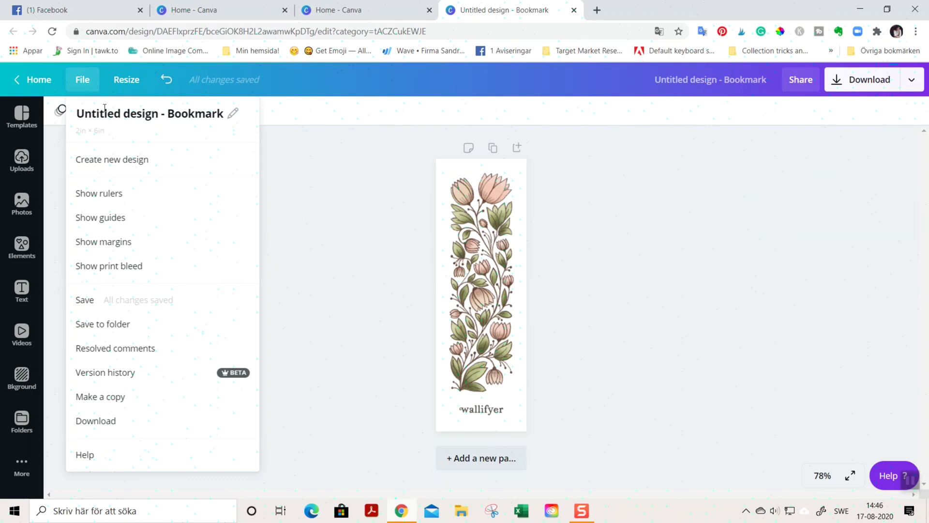
left_click(138, 272)
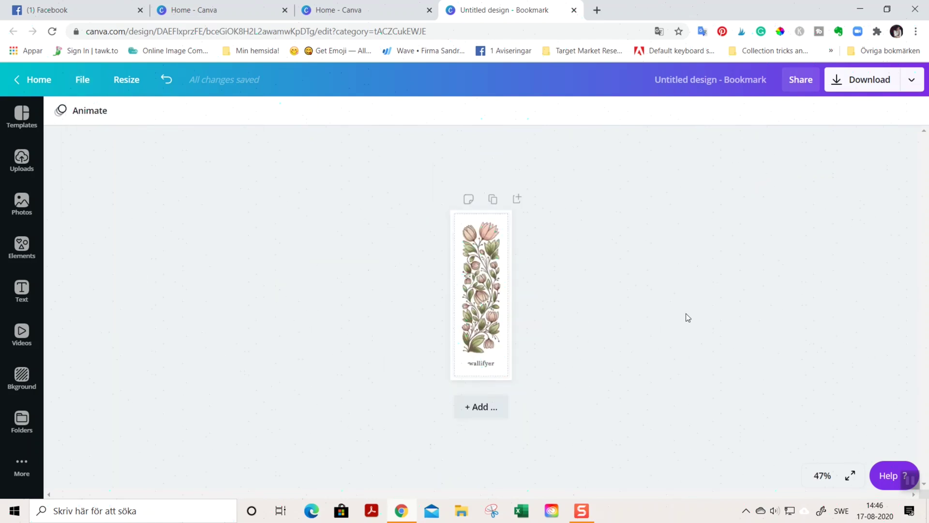
key("ctrl+plus")
key("ctrl+plus")
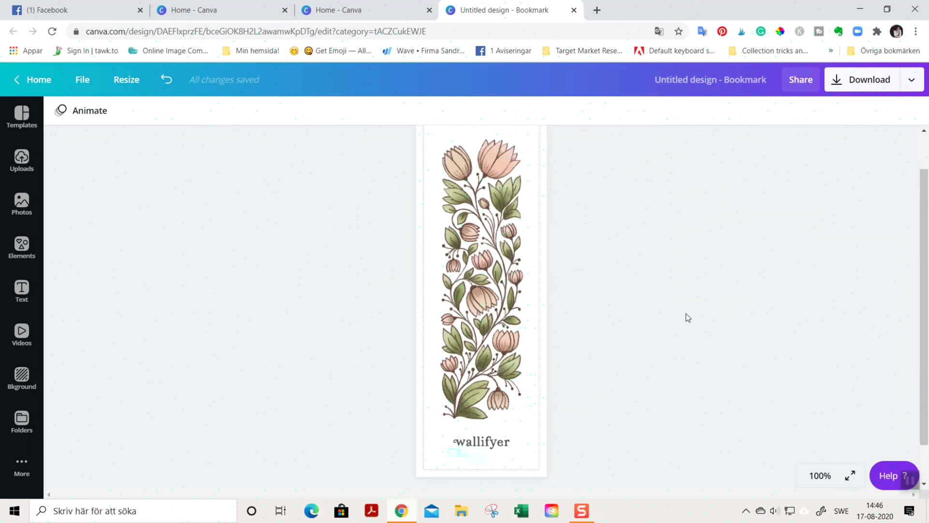
key("ctrl+minus")
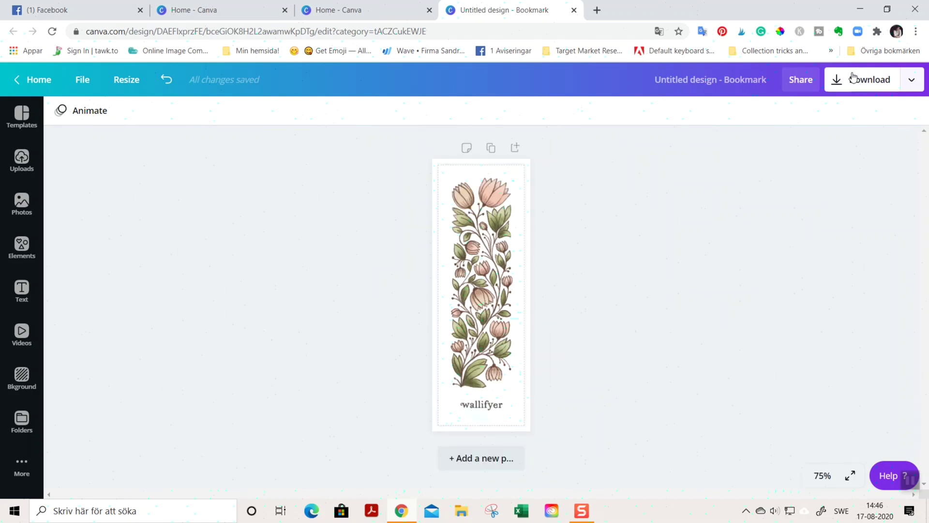
Step: Download the bookmark as PDF Print with crop marks and bleed
left_click(853, 77)
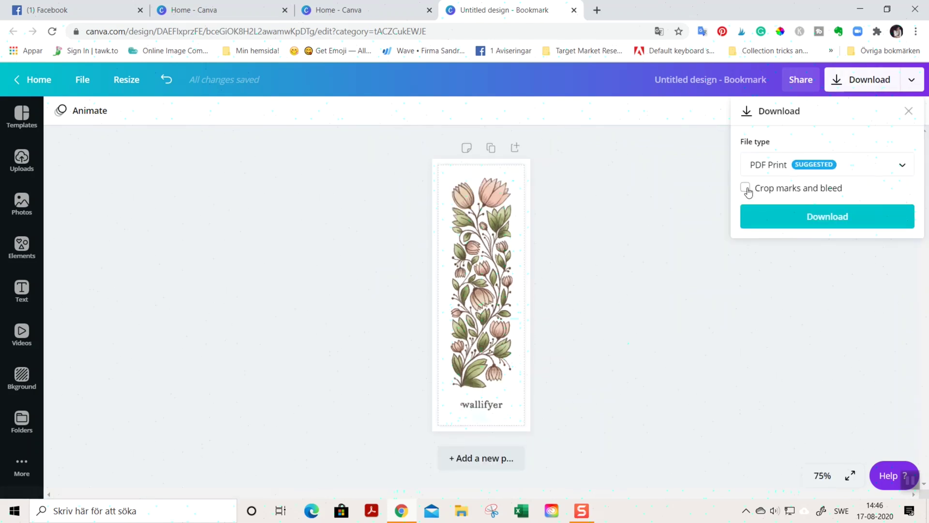
left_click(747, 190)
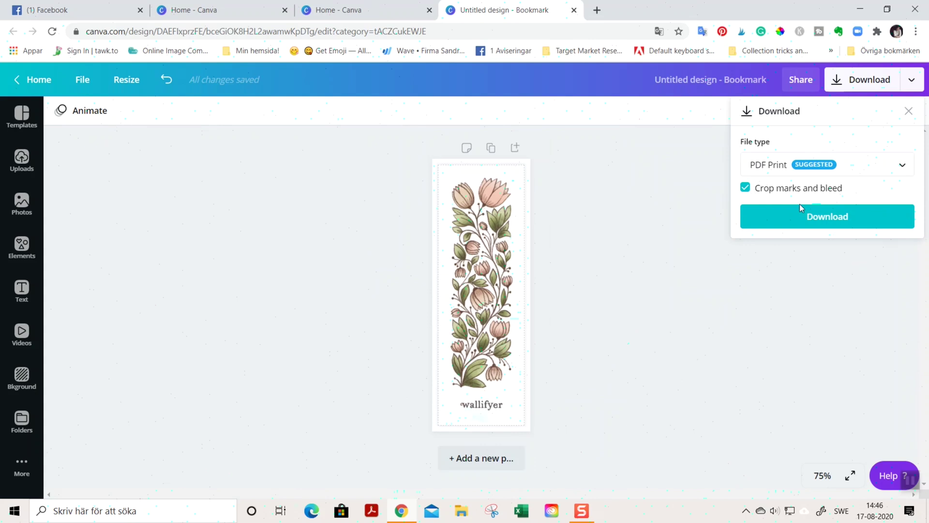
left_click(832, 218)
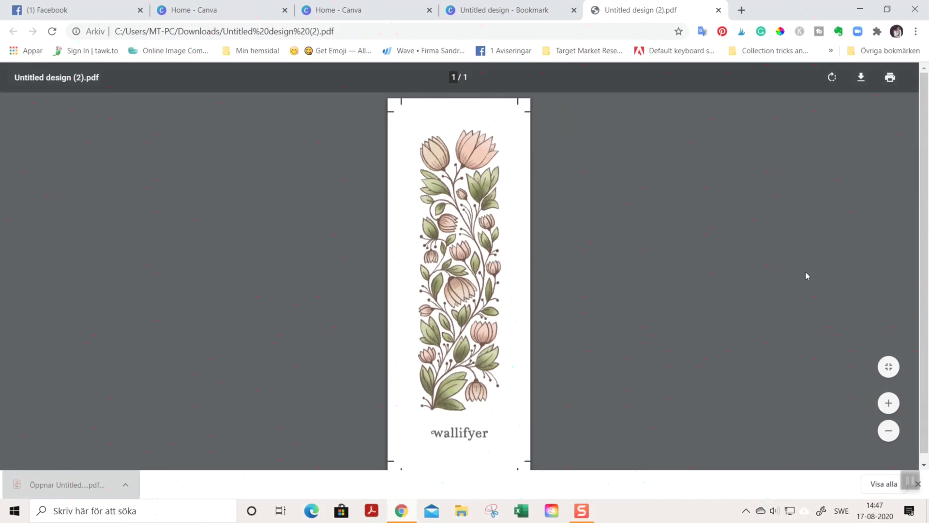
Step: Zoom out the exported PDF, then delete the wallifyer logo and its bottom frame in Canva
key("ctrl+minus")
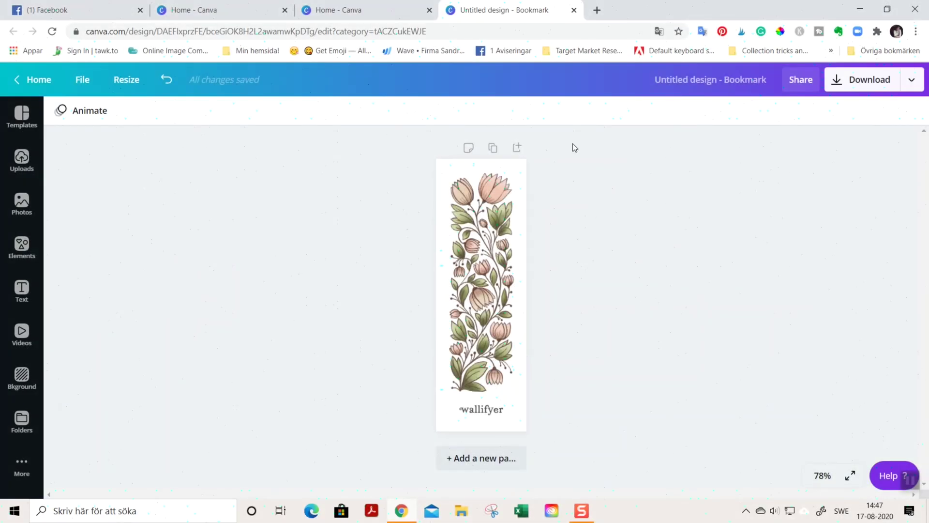
left_click(487, 418)
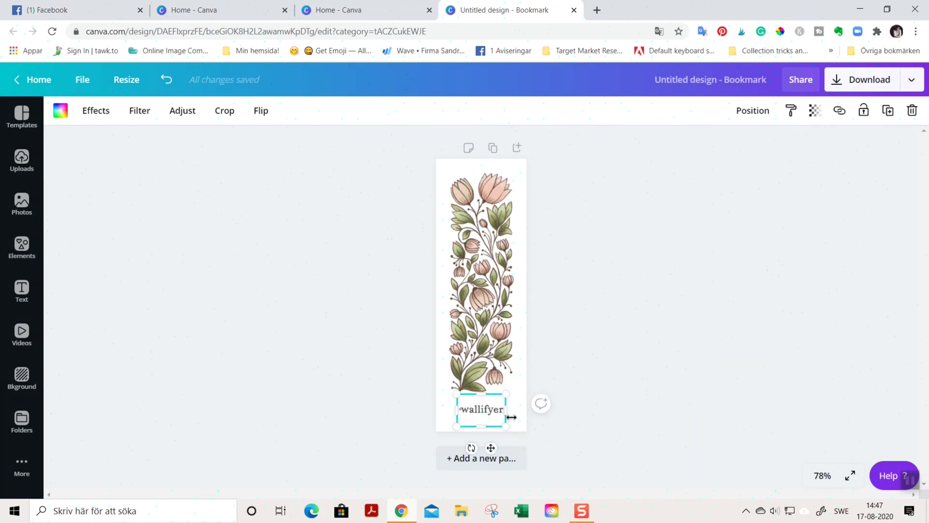
key("Delete")
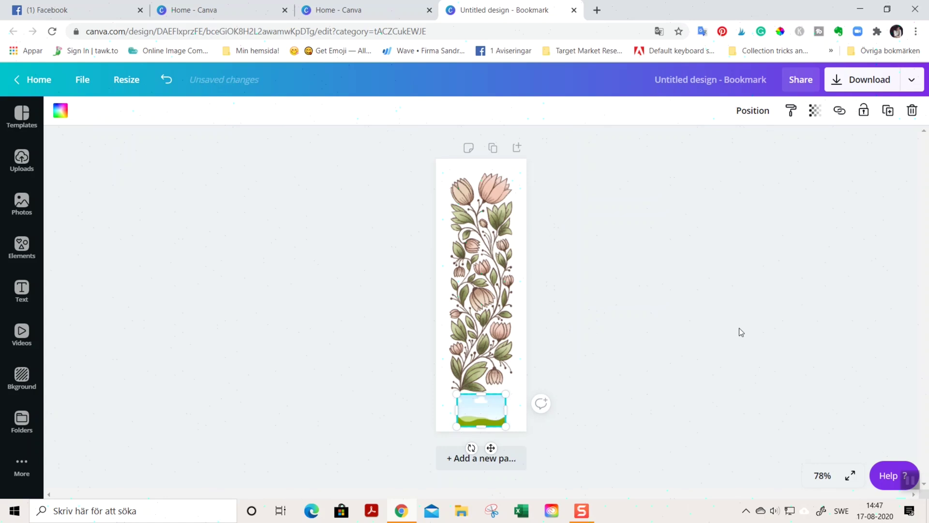
key("Delete")
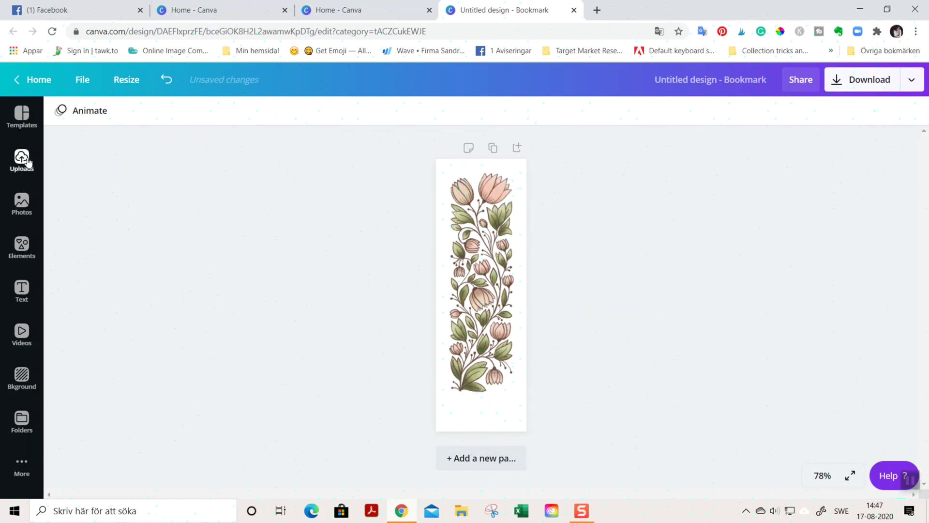
Step: Add a subheading at the bookmark's bottom with the owner's first name and surname on two lines
left_click(21, 291)
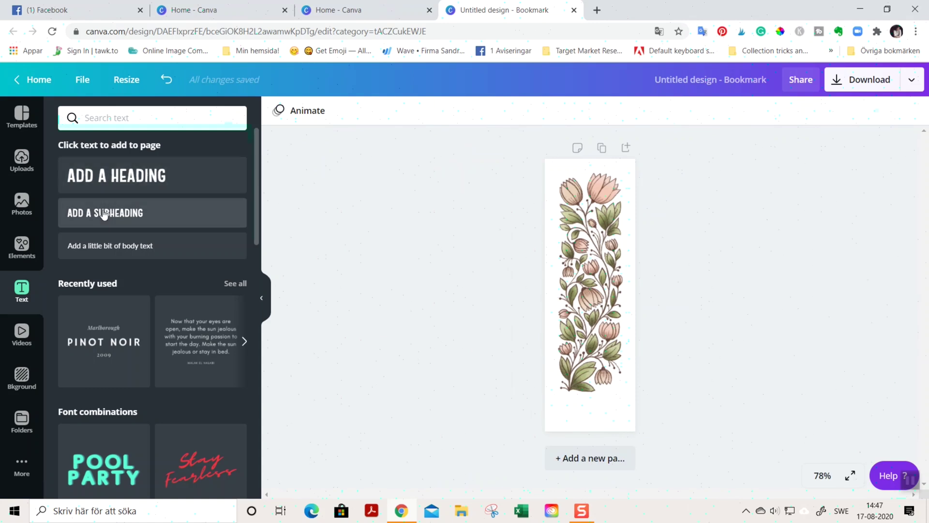
left_click_drag(103, 214, 589, 411)
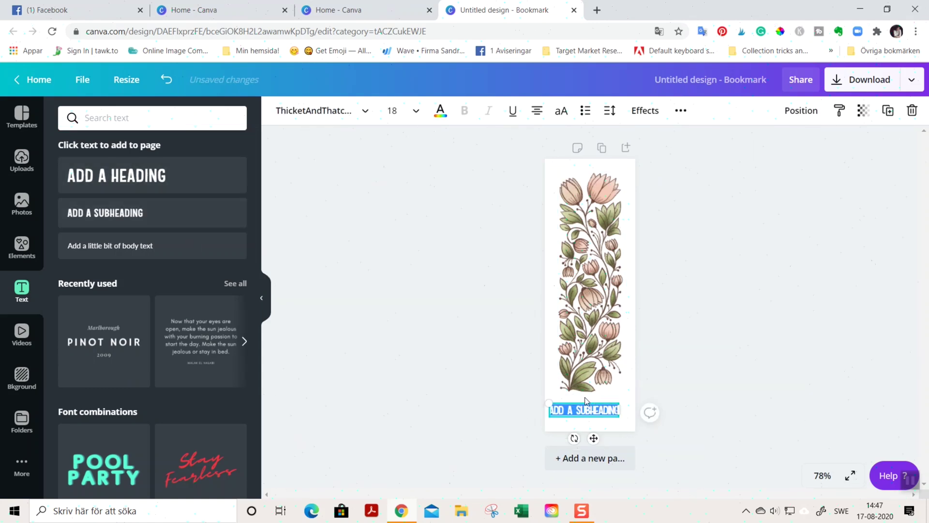
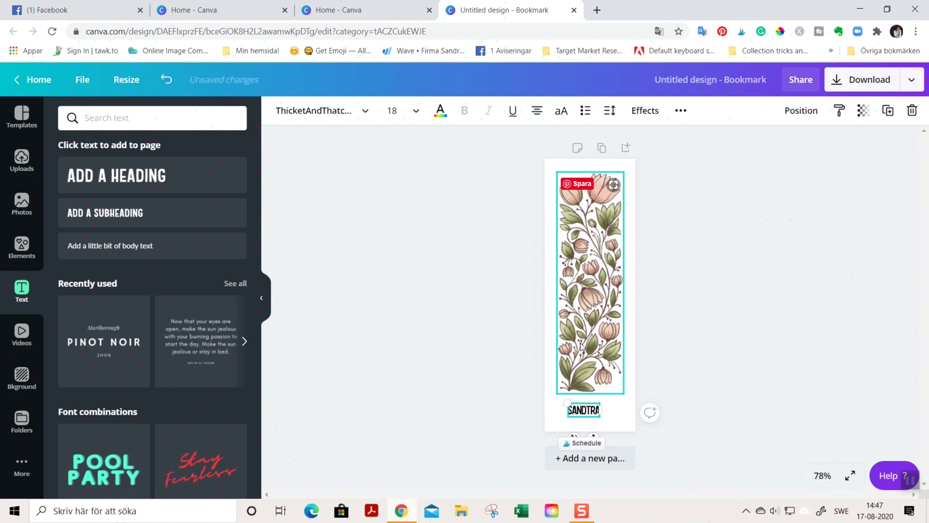
key("Return")
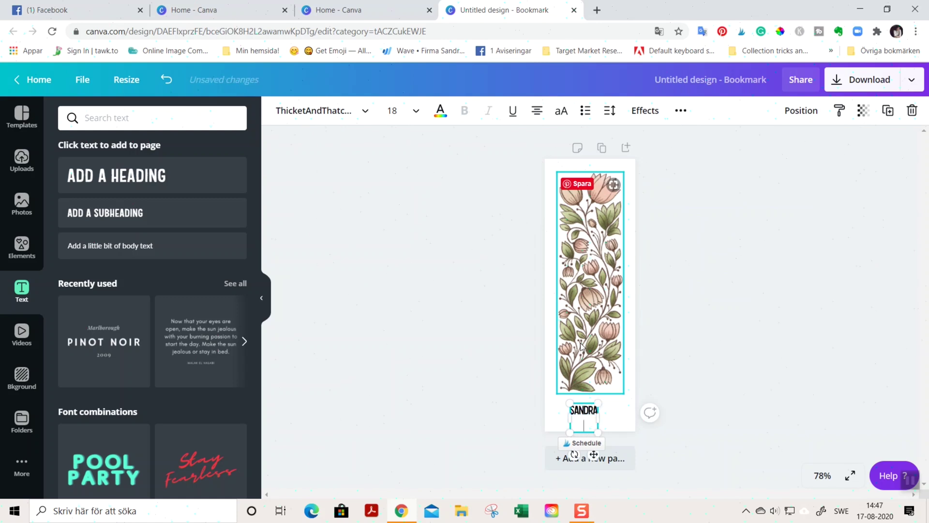
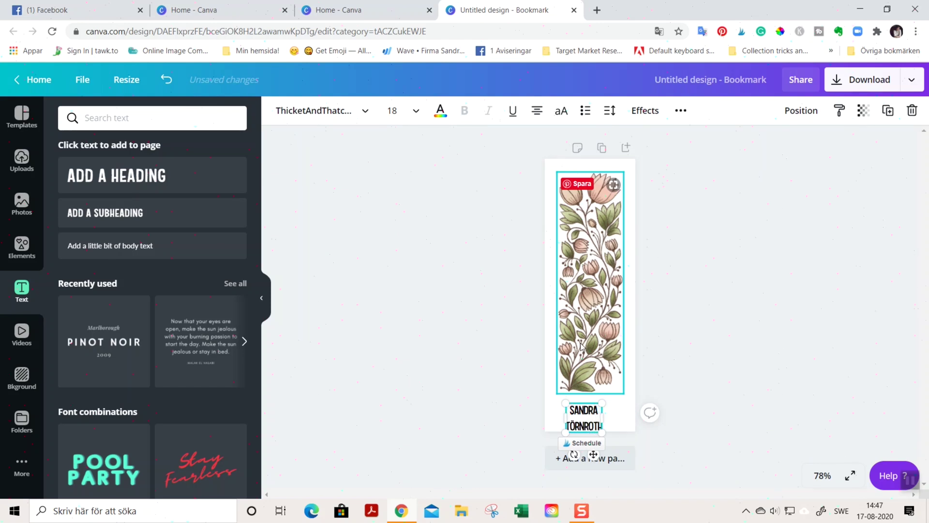
Step: Centre the name text box on the page's centre guide
left_click(786, 286)
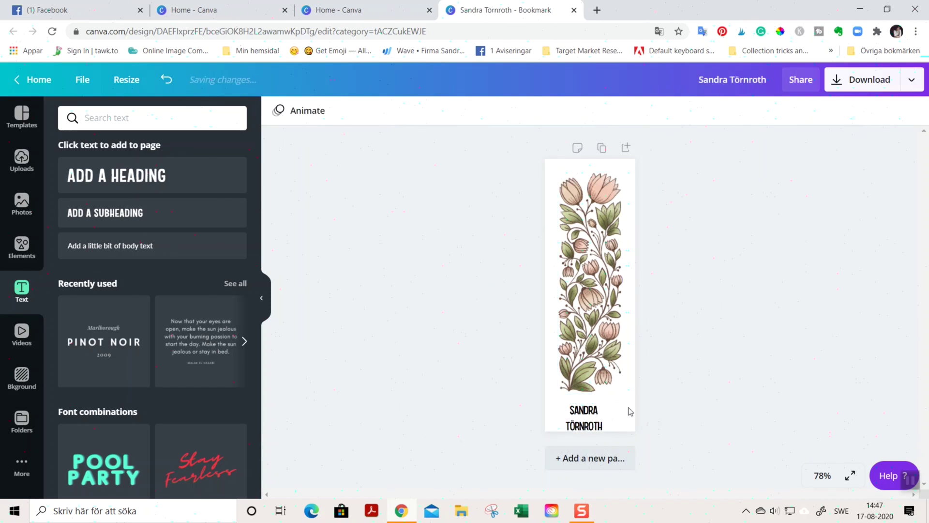
left_click(599, 414)
left_click_drag(598, 415, 593, 405)
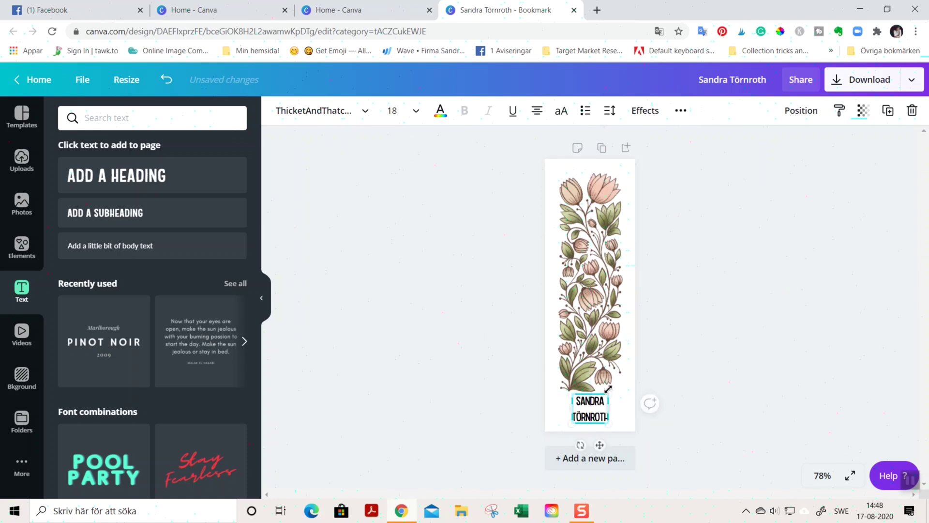
left_click(332, 118)
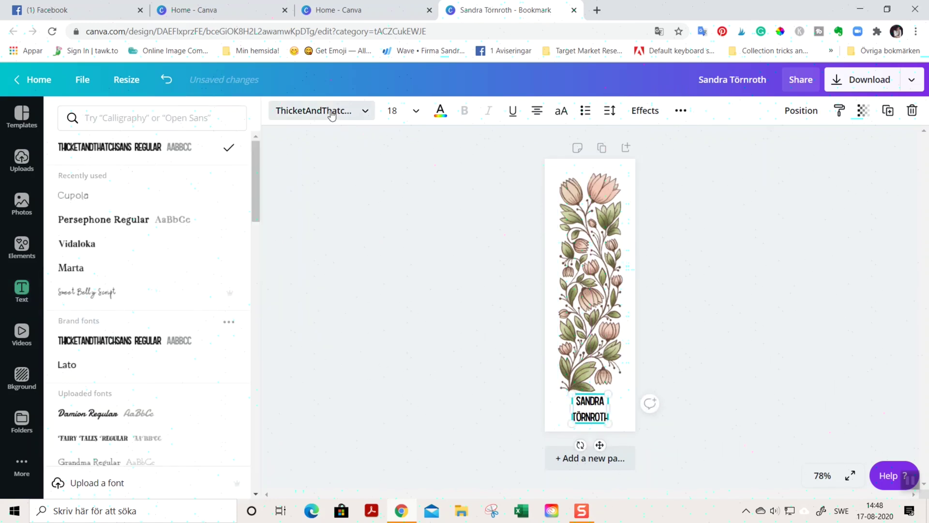
Step: Search fonts for 'vintage' and apply Cupola to the name
left_click(179, 118)
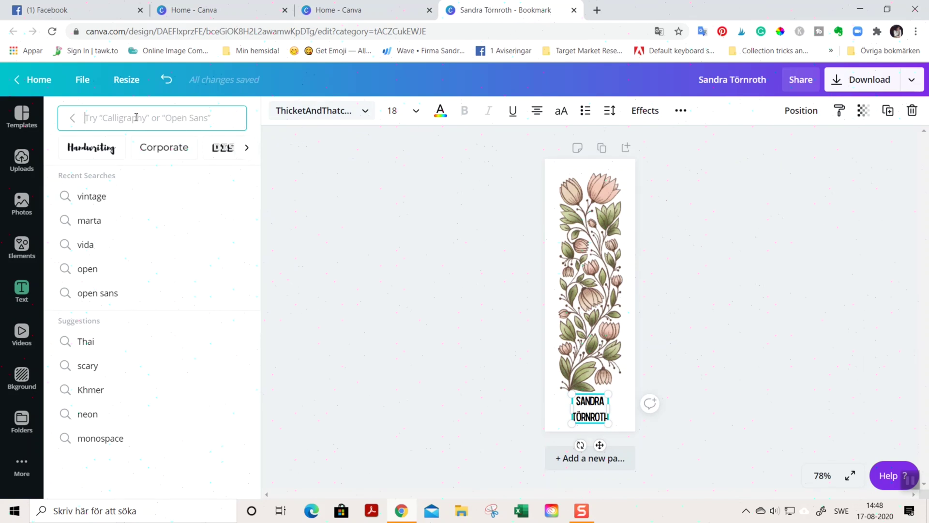
type("vintage")
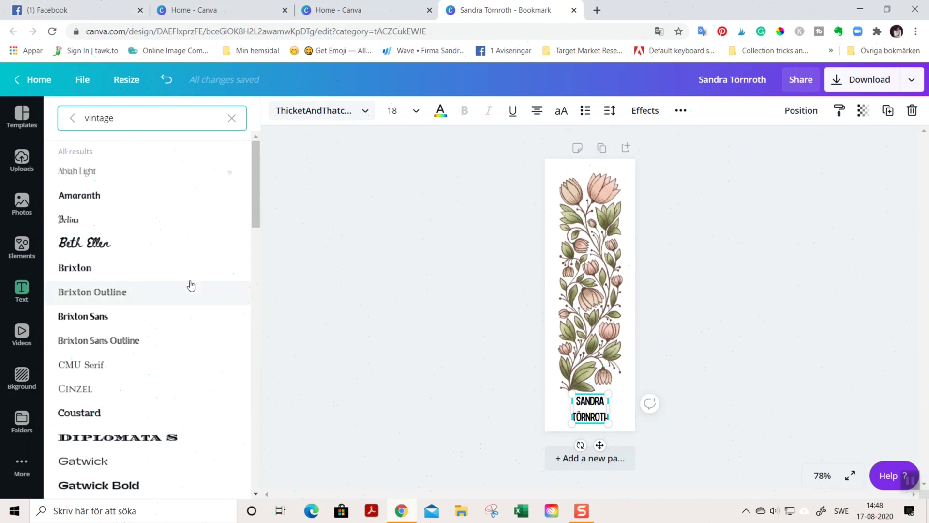
scroll(192, 285, "down", 4)
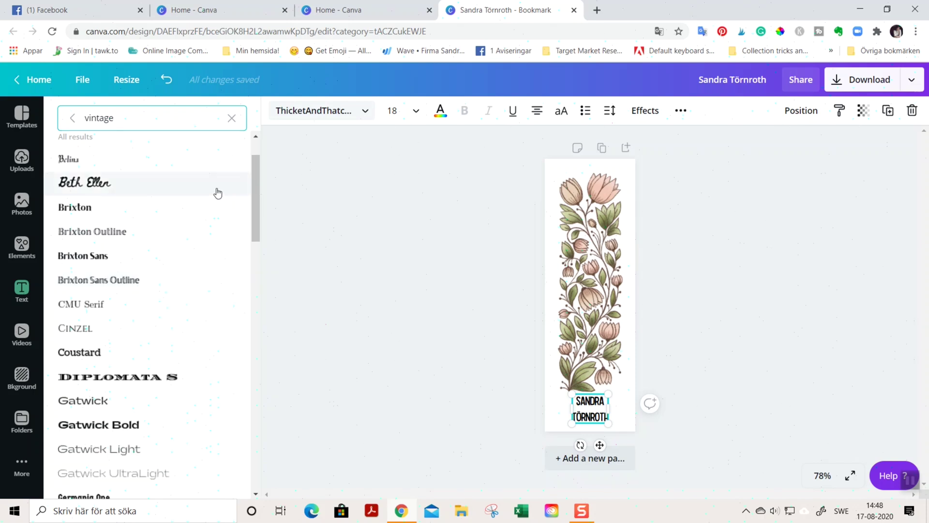
scroll(228, 426, "down", 14)
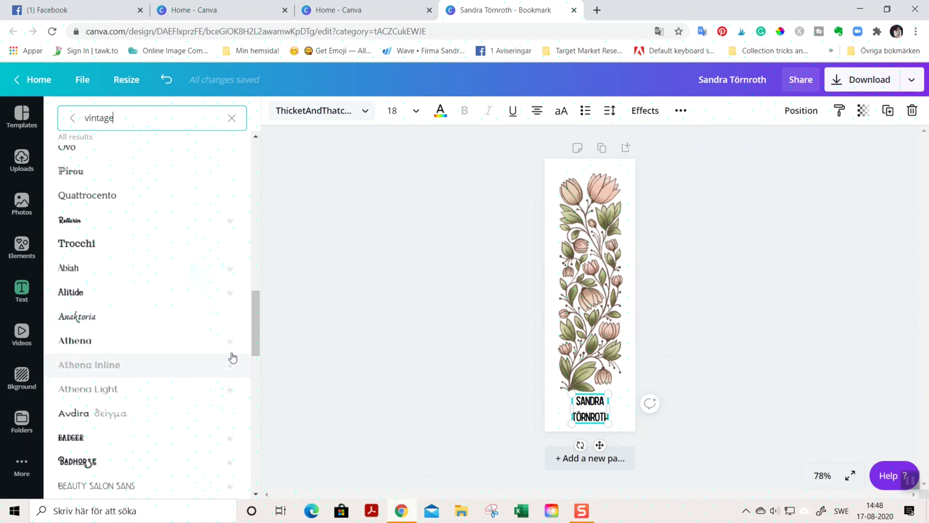
scroll(233, 357, "down", 6)
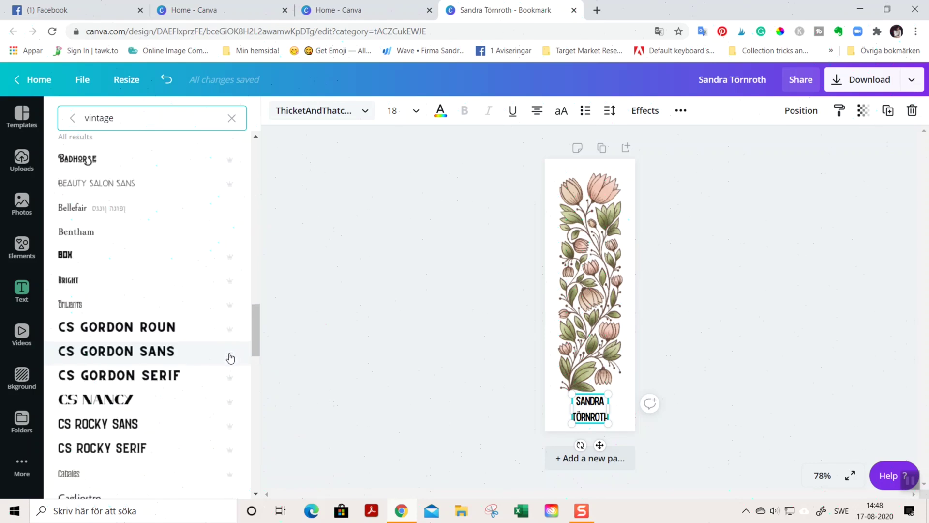
scroll(231, 358, "down", 3)
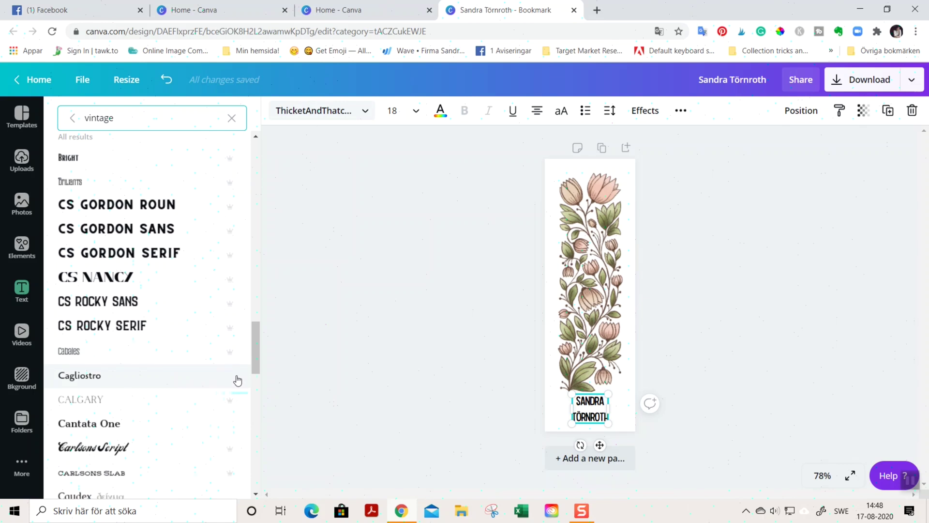
scroll(237, 379, "down", 2)
scroll(237, 379, "down", 3)
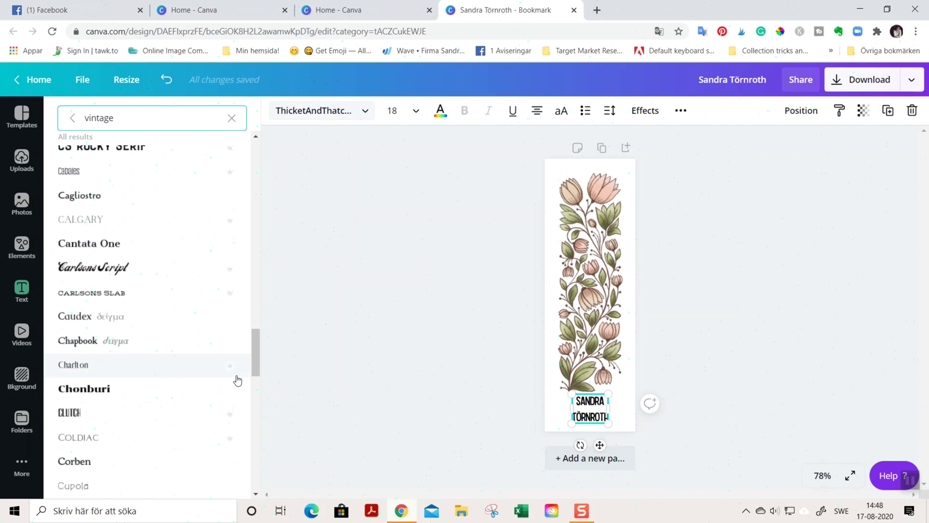
scroll(227, 387, "down", 2)
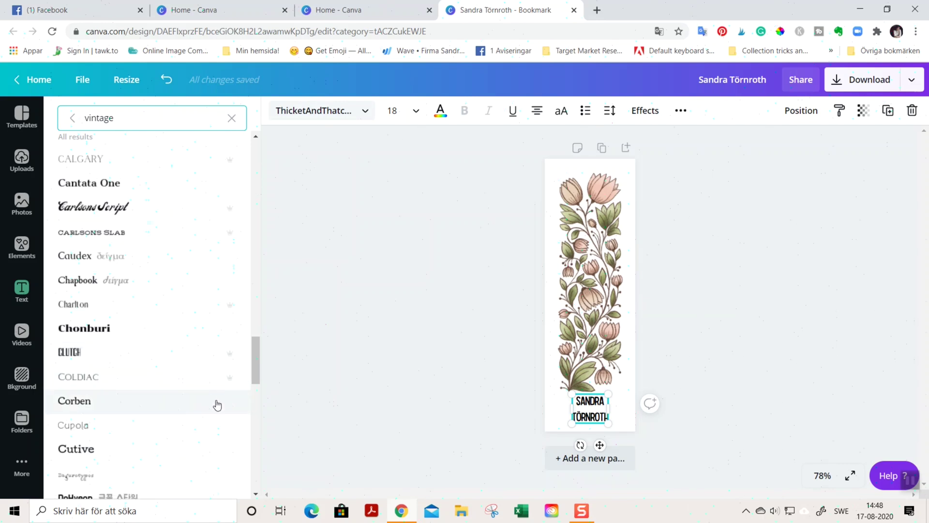
left_click(193, 427)
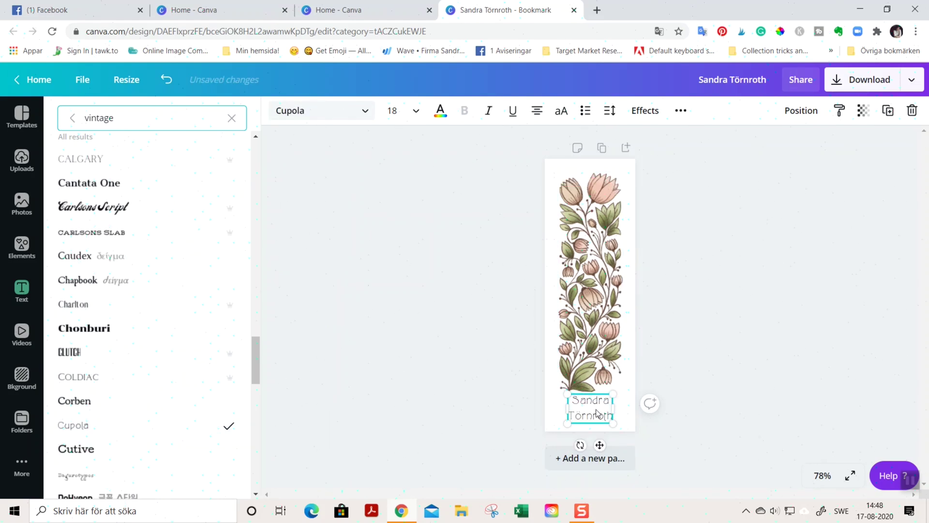
Step: Compare Corben, return to Cupola, and widen and re-centre the name box
left_click(95, 404)
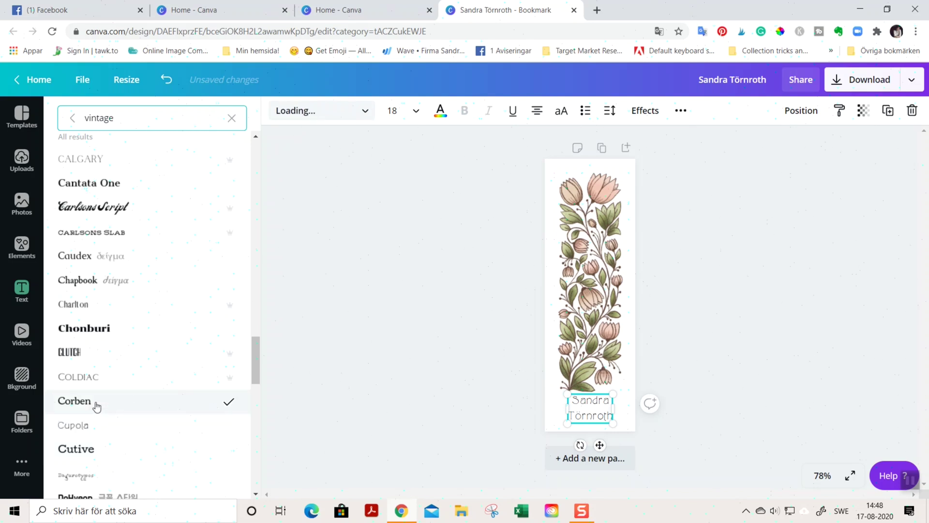
left_click(101, 428)
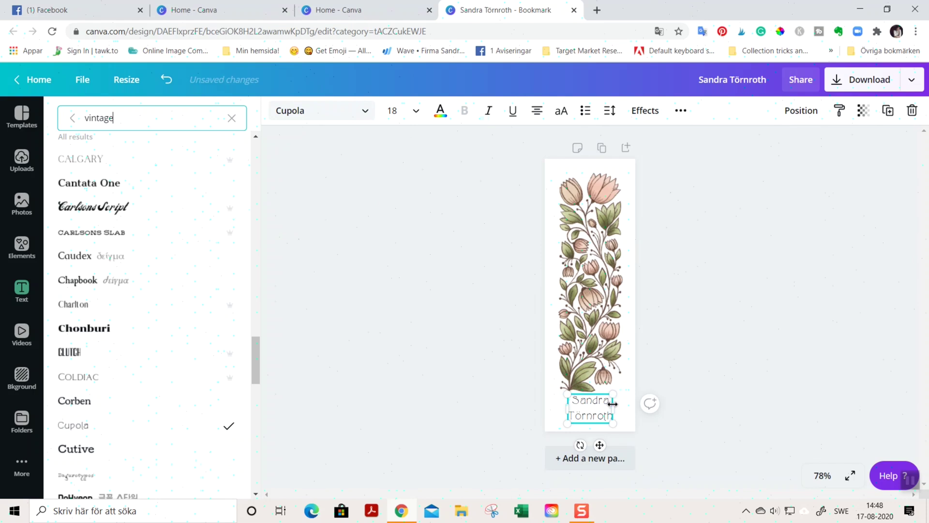
mouse_move(612, 403)
left_mouse_down()
mouse_move(625, 412)
mouse_move(599, 414)
left_mouse_up()
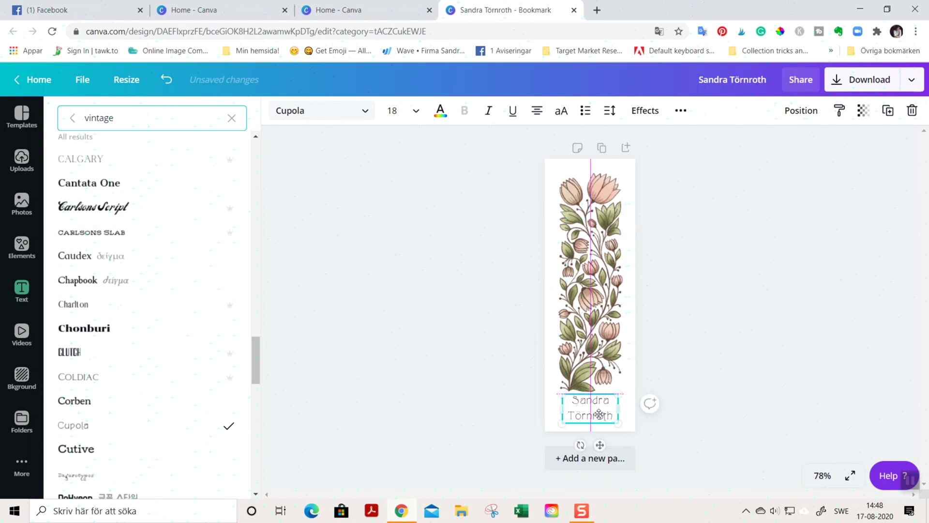
Step: Colour the name text dark brown using the Wallifyer palette swatch
left_click(599, 354)
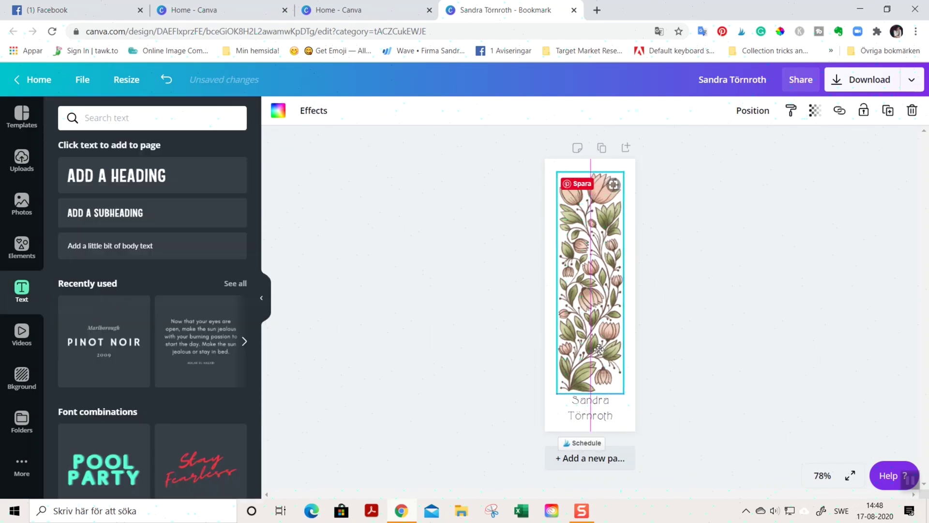
left_click(597, 409)
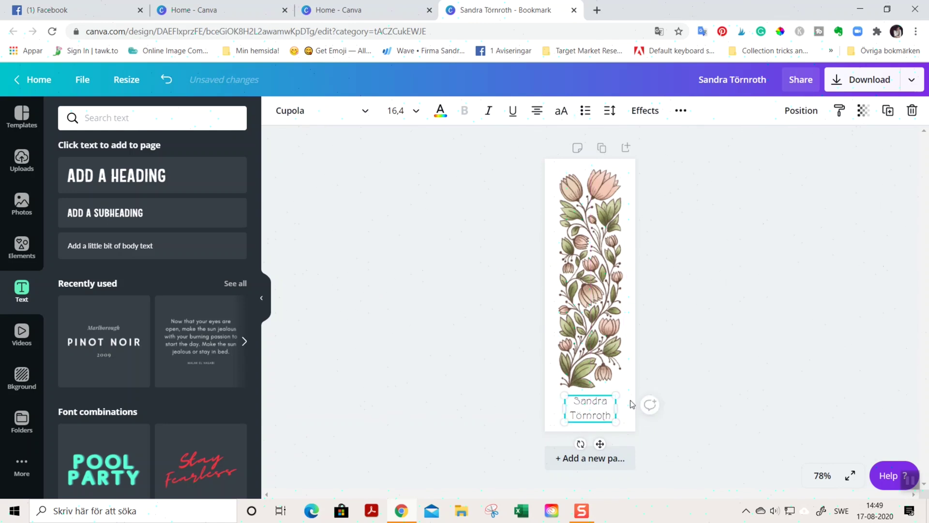
left_click(439, 112)
left_click(71, 328)
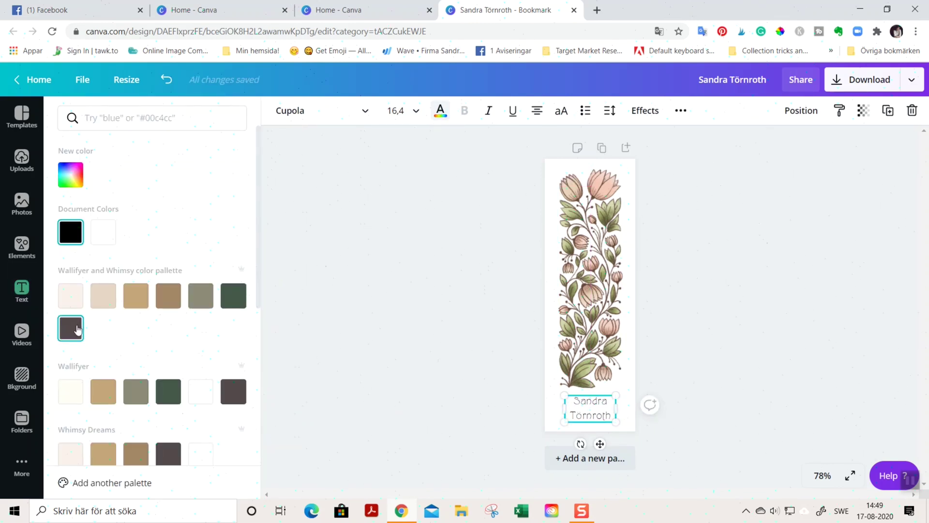
key("Escape")
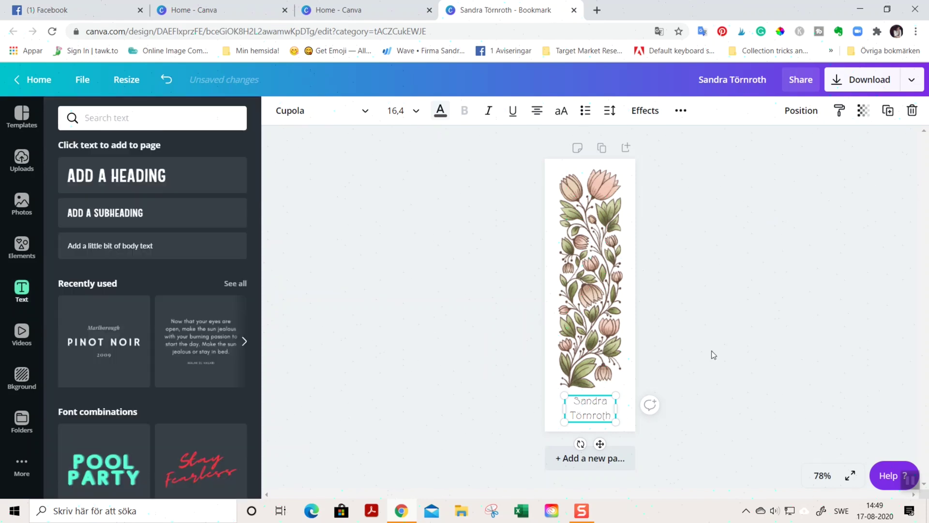
scroll(254, 299, "down", 5)
key("Escape")
left_click(594, 291)
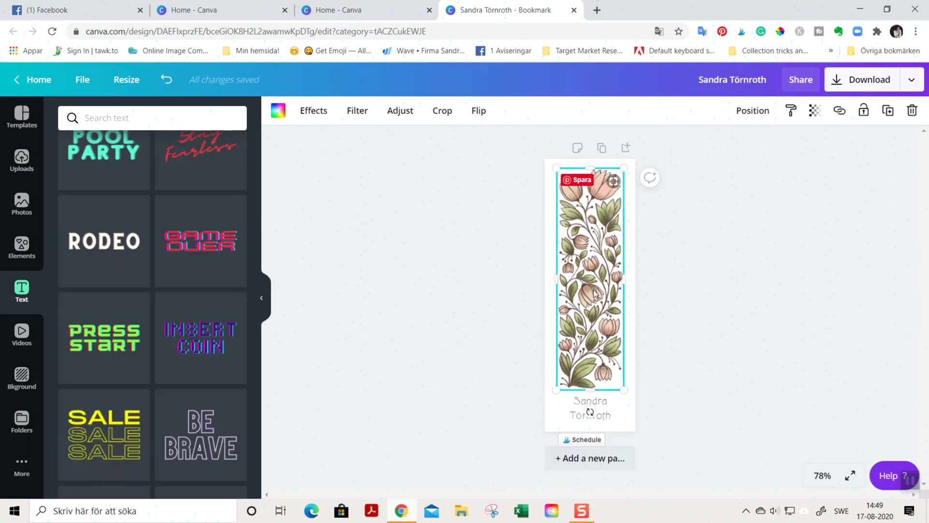
Step: Resize the floral illustration to the bookmark edges, move it up, and place the name beneath
left_click_drag(624, 172, 619, 175)
left_click_drag(620, 284, 623, 283)
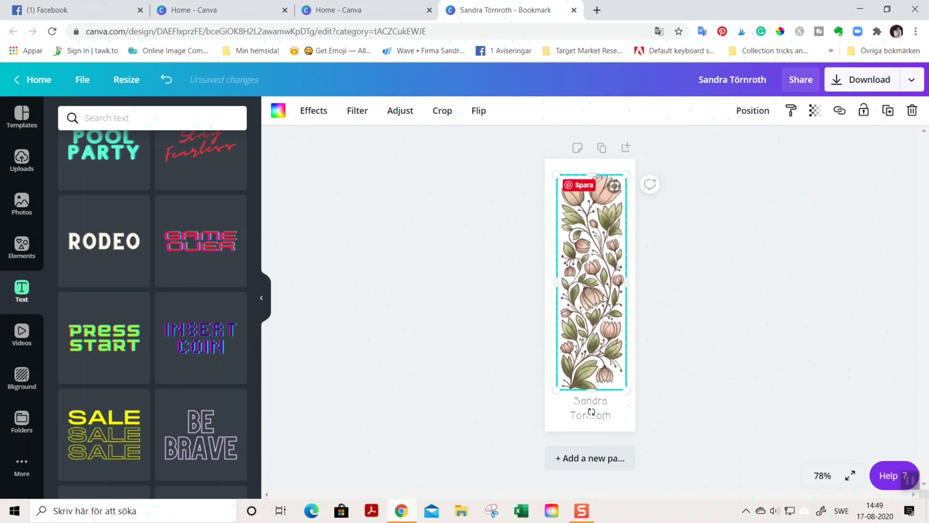
left_click_drag(592, 391, 594, 365)
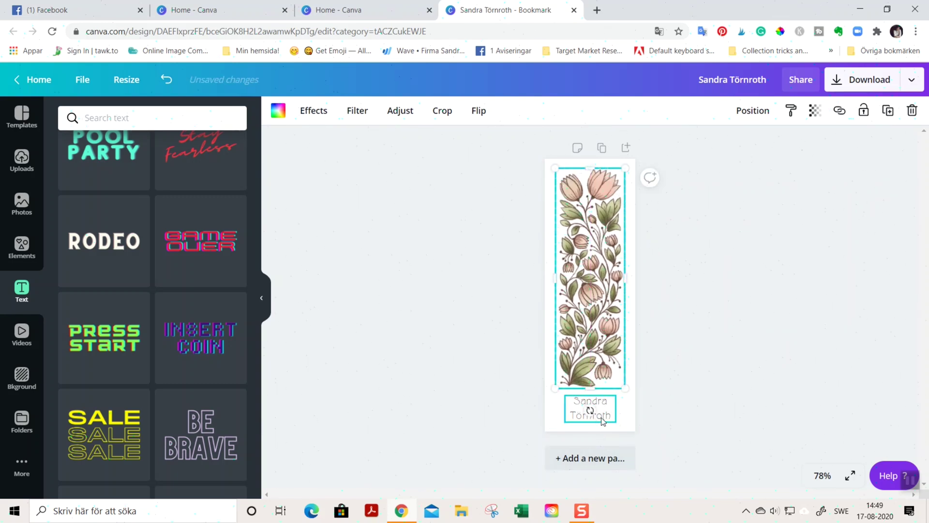
left_click_drag(604, 420, 602, 417)
Step: Nudge the name text up and down until it sits neatly below the illustration
left_click(685, 376)
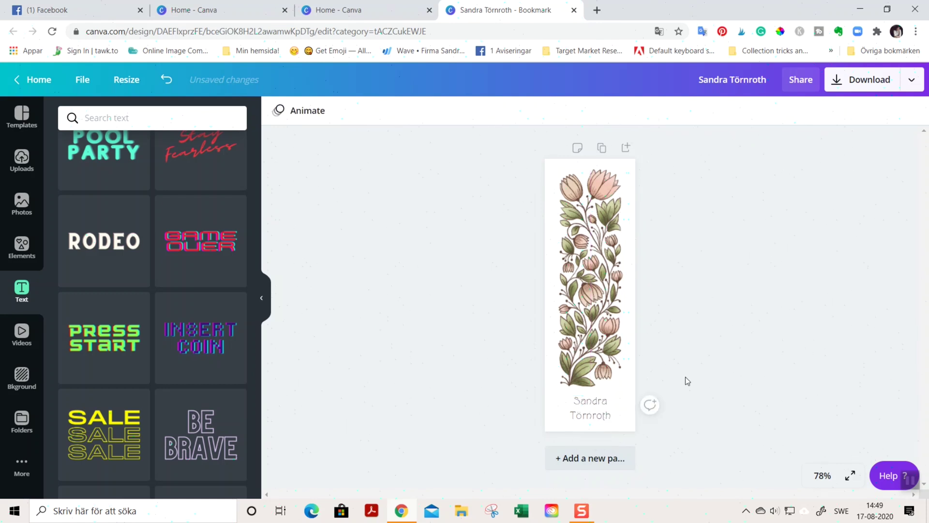
left_click(606, 412)
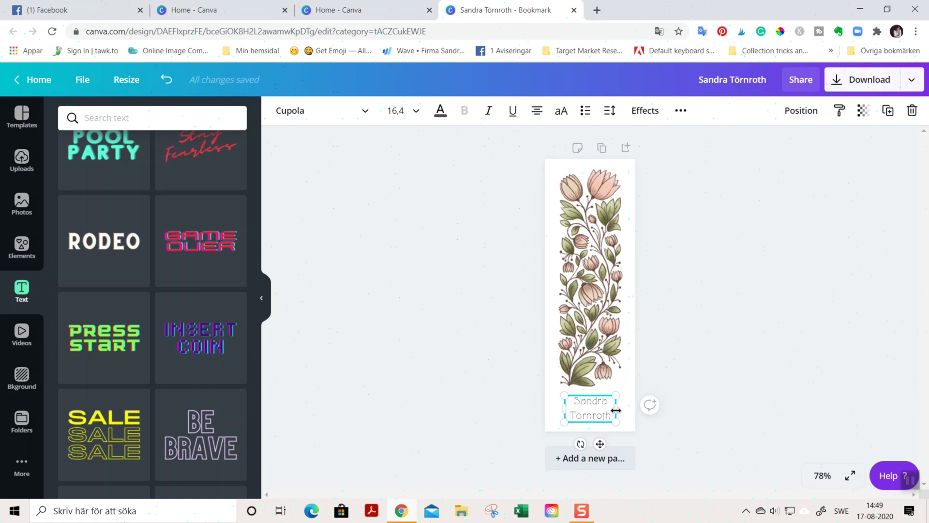
key("shift+Up")
left_click(729, 352)
left_click(616, 318)
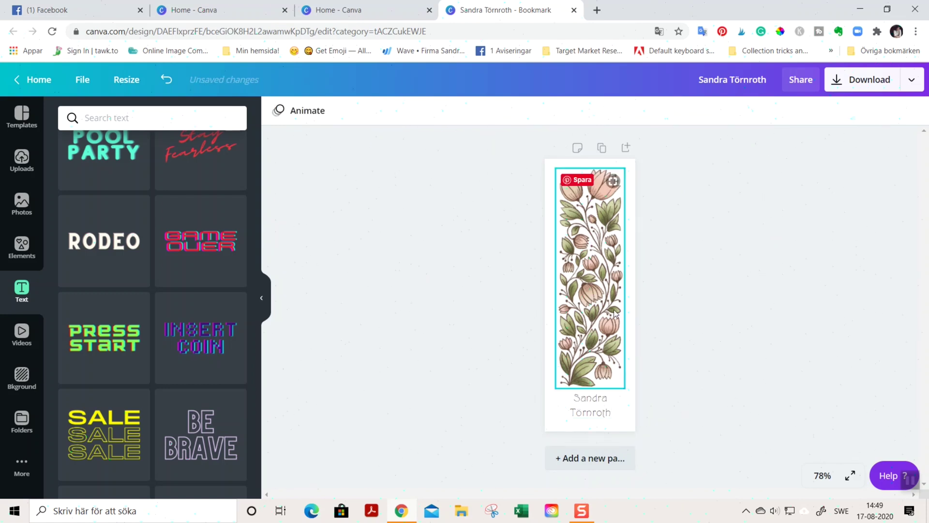
left_click(591, 406)
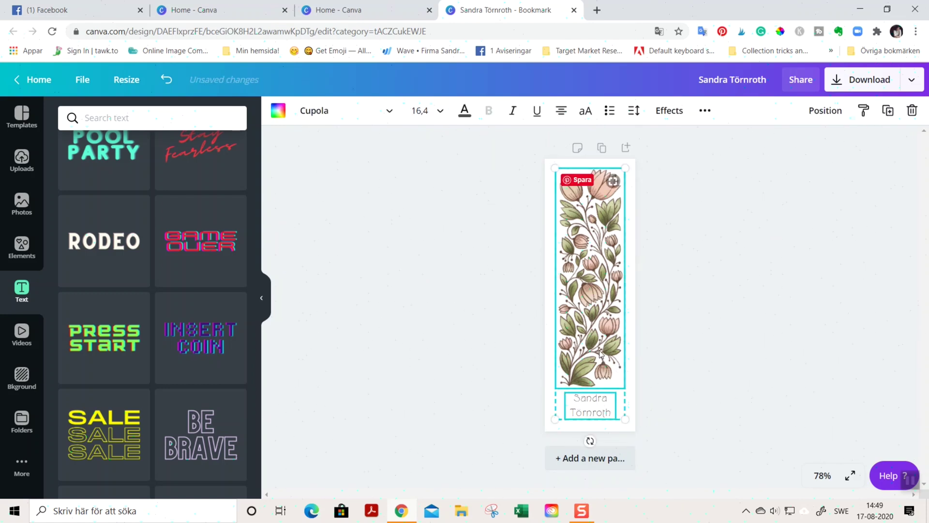
key("Down")
key("Down")
key("Down")
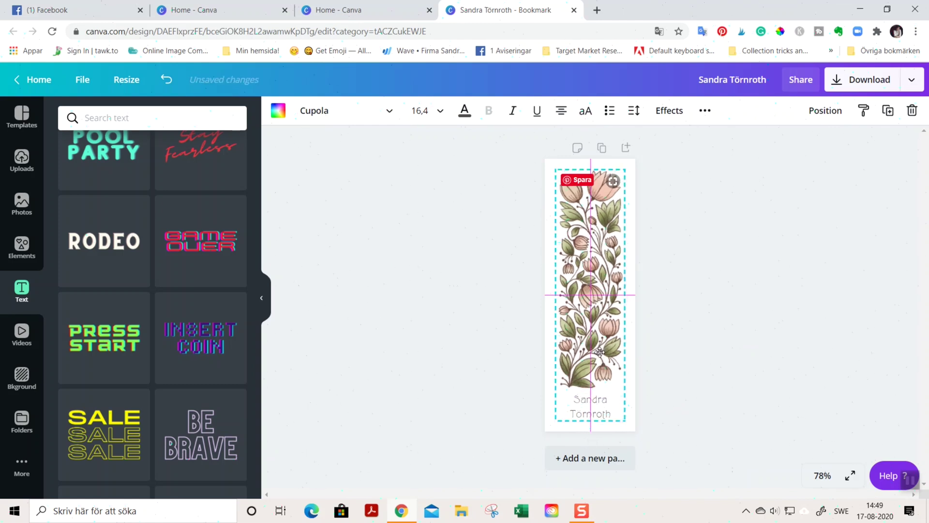
left_click(738, 346)
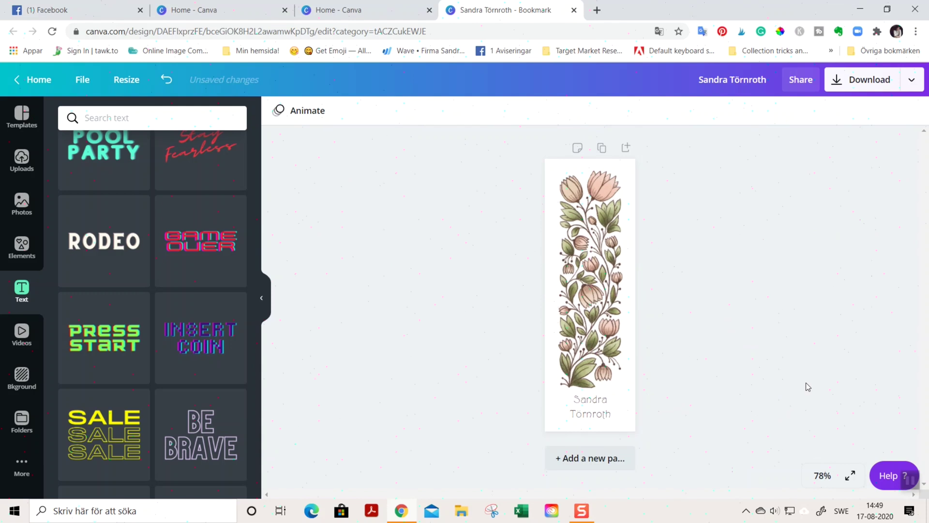
Step: Download the bookmark as a PDF Print file with crop marks and bleed
left_click(862, 83)
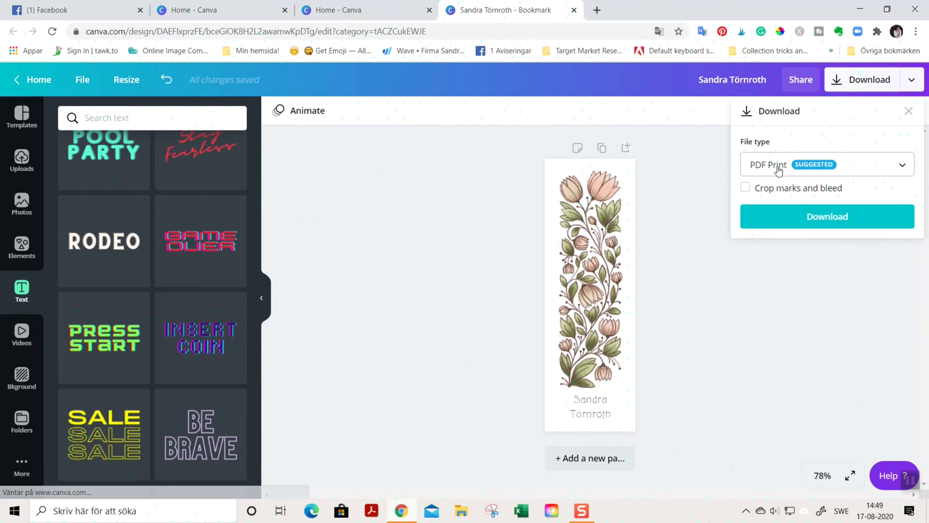
left_click(745, 188)
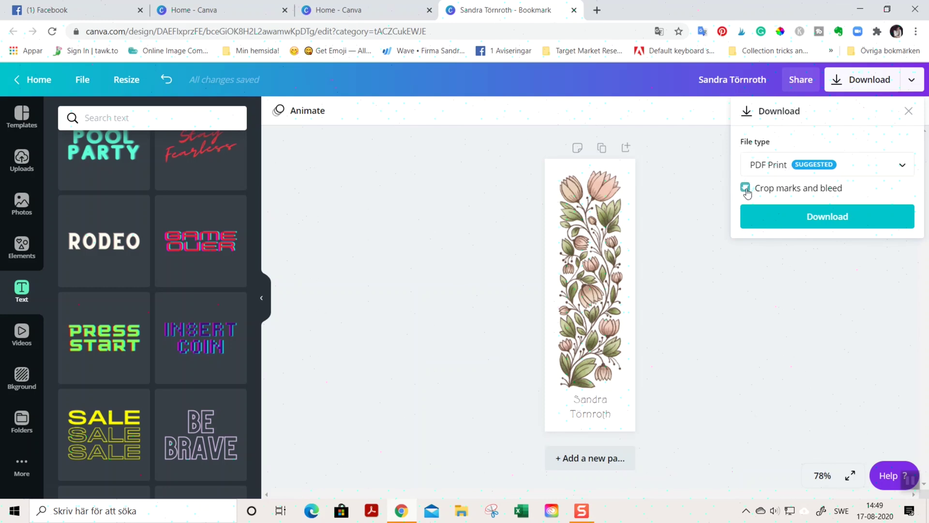
left_click(796, 224)
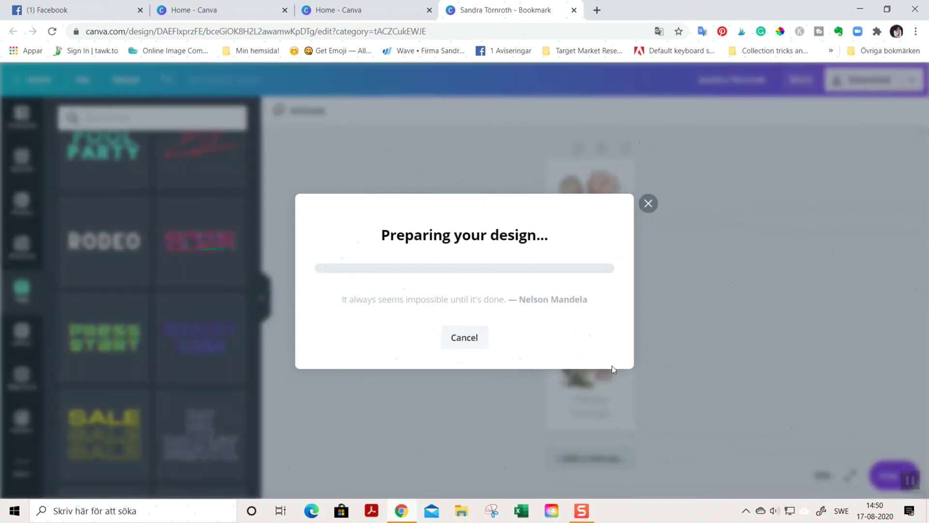